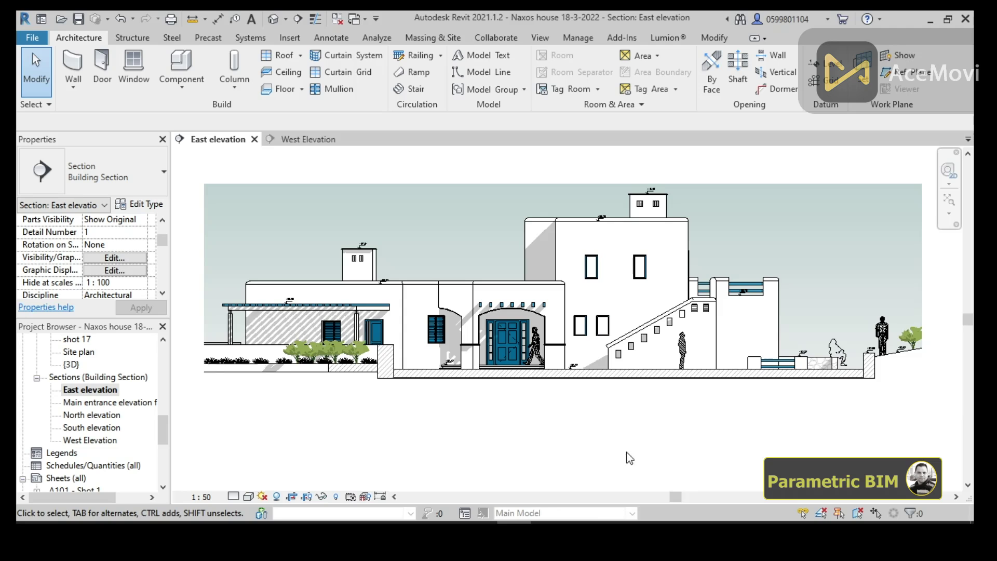
- Pan the East elevation and open the West Elevation section view from the Project Browser
mouse_move(646, 455)
middle_mouse_down()
mouse_move(615, 456)
mouse_move(632, 456)
middle_mouse_up()
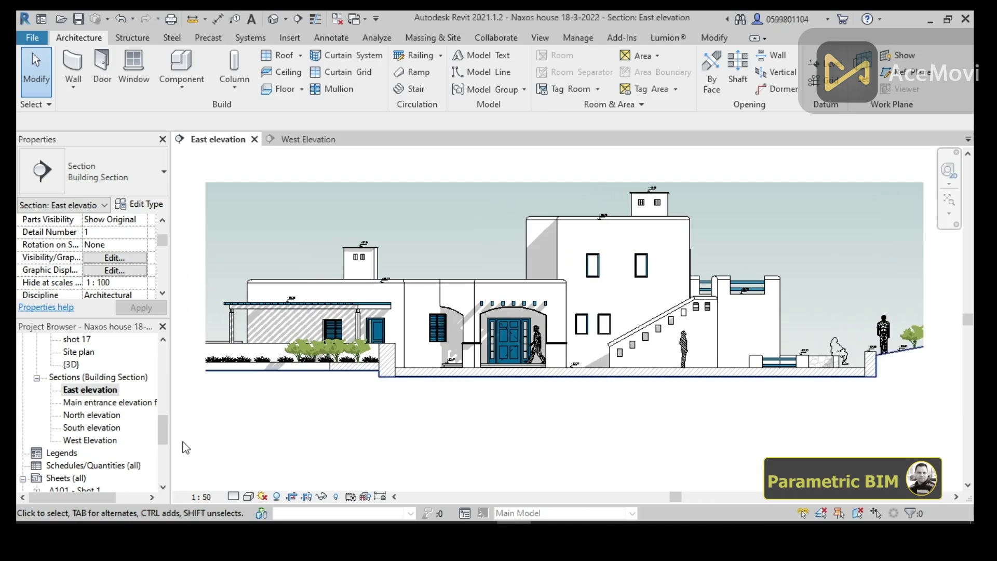
double_click(91, 441)
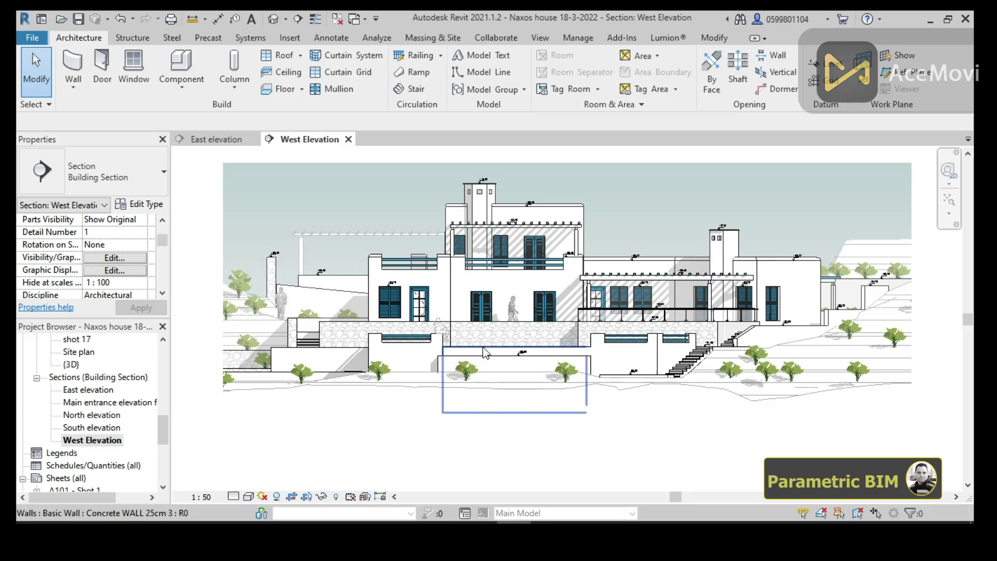
left_click_drag(166, 441, 163, 387)
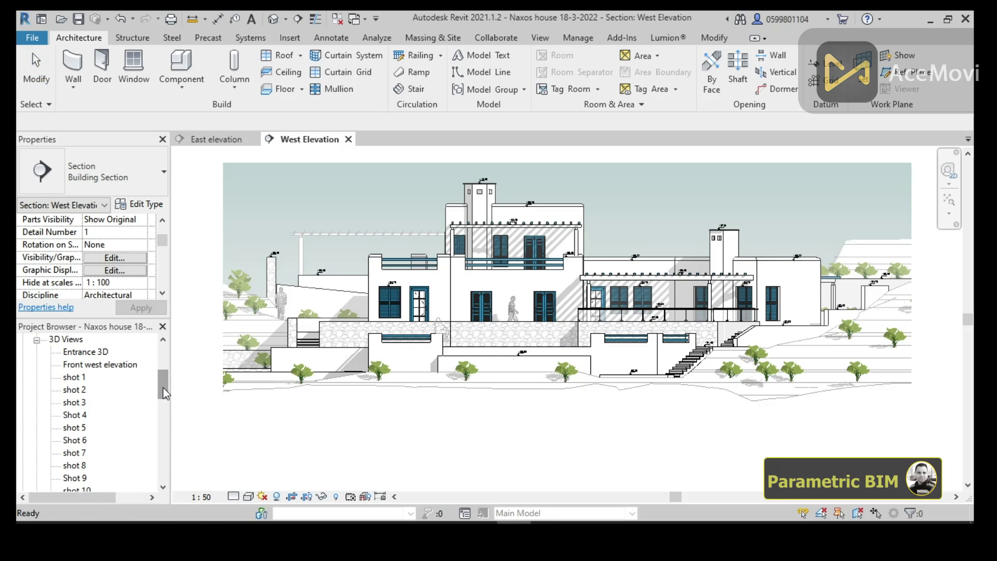
- Open the 'shot 1' 3D view and display it in Hidden Line visual style
double_click(75, 381)
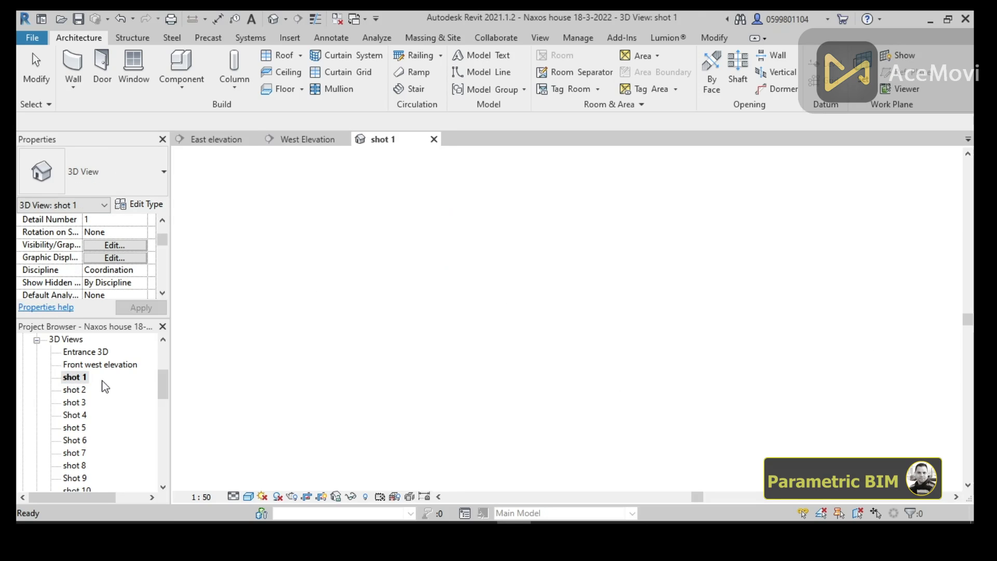
scroll(540, 373, "up", 5)
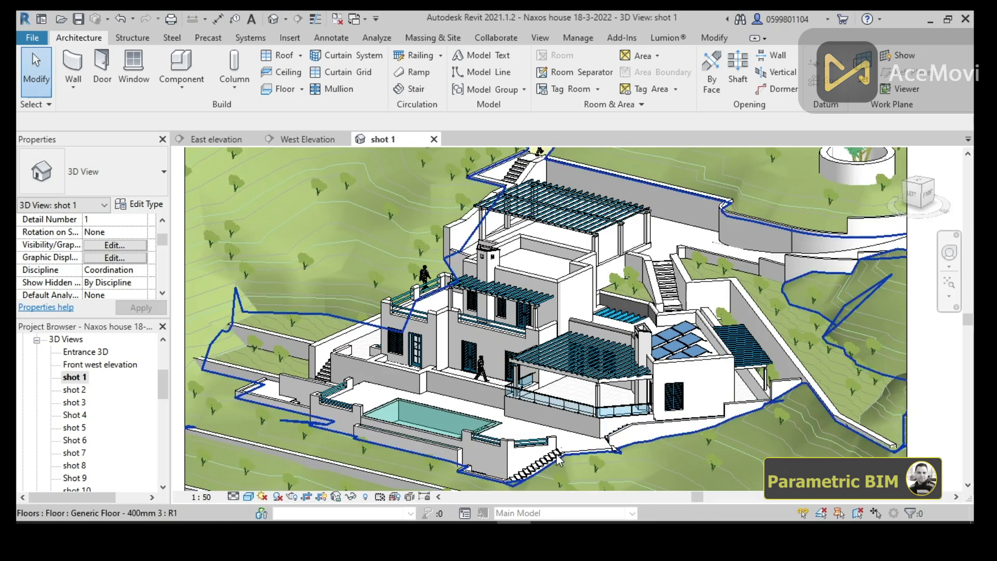
left_click(248, 497)
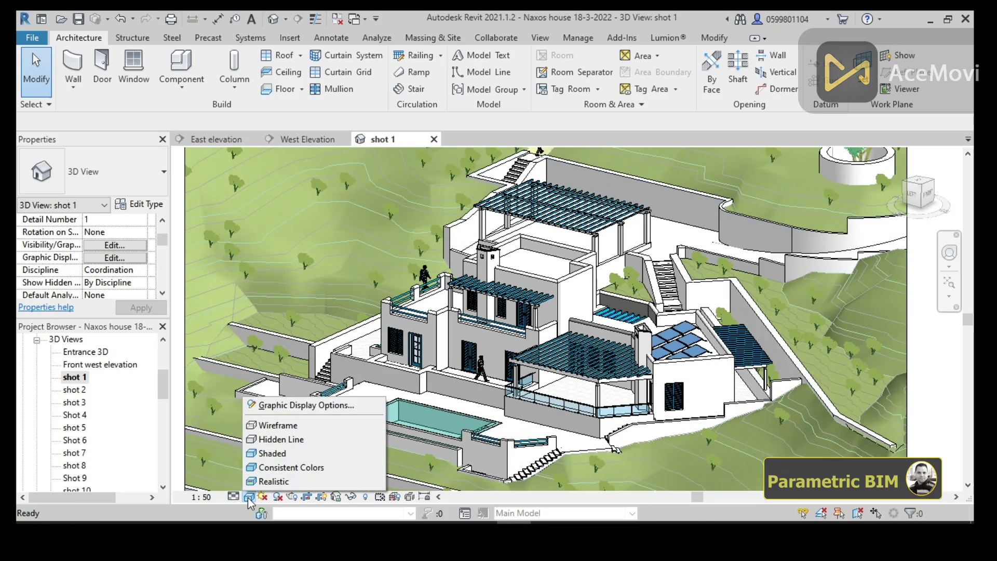
left_click(267, 440)
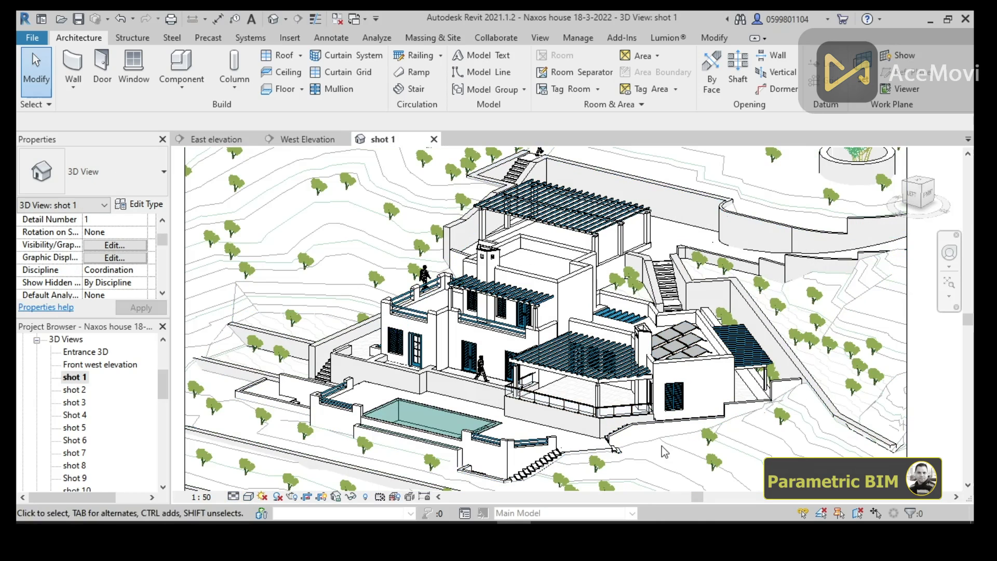
middle_click_drag(943, 416, 934, 397)
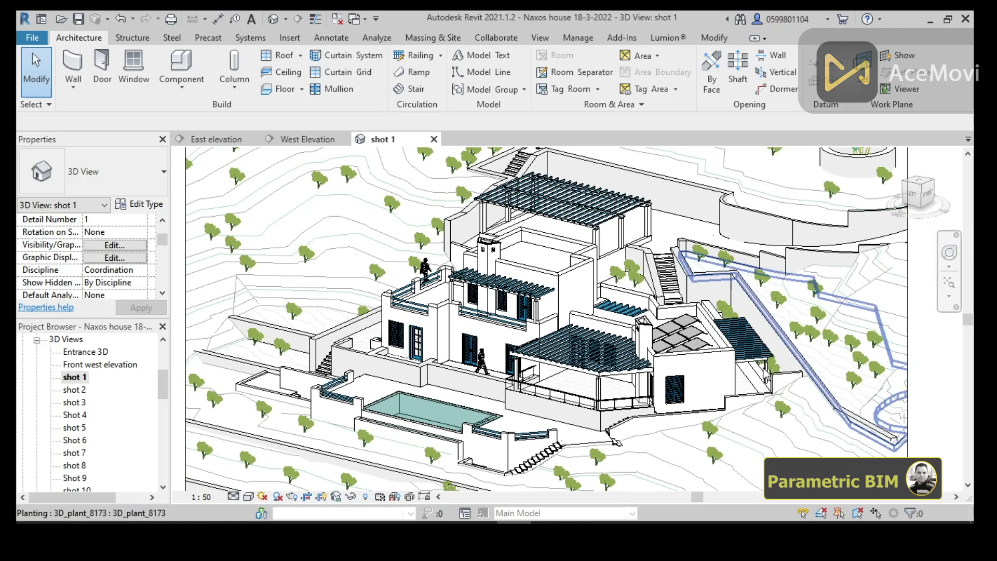
left_click(369, 42)
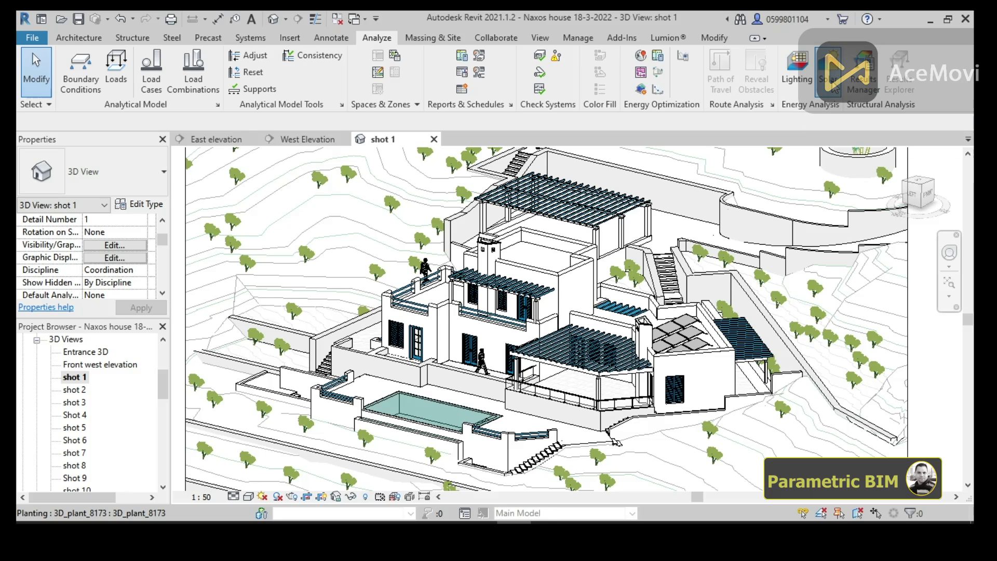
- Start a Solar Analysis with Study Type Custom and Surfaces set to user selection
left_click(834, 87)
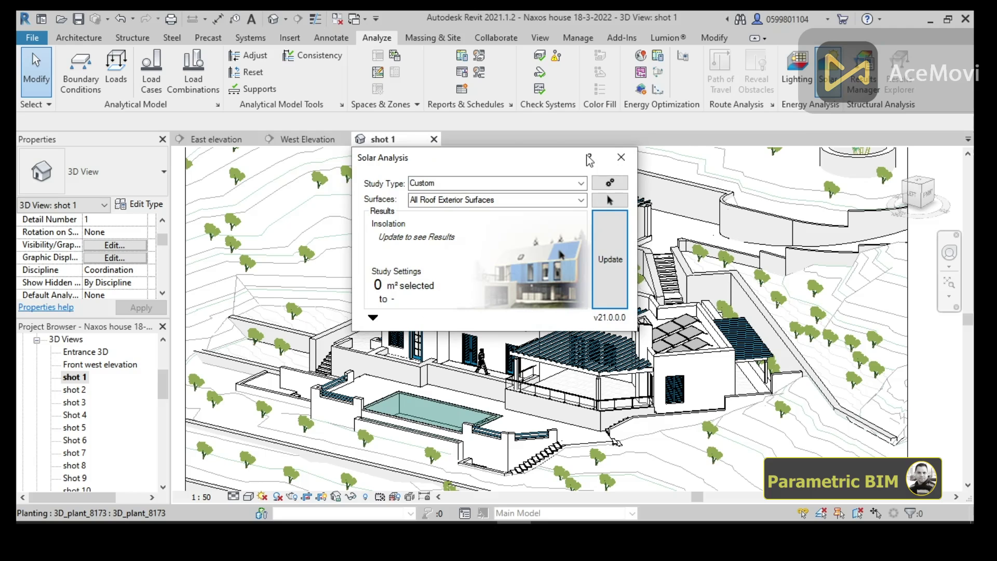
left_click_drag(535, 155, 358, 146)
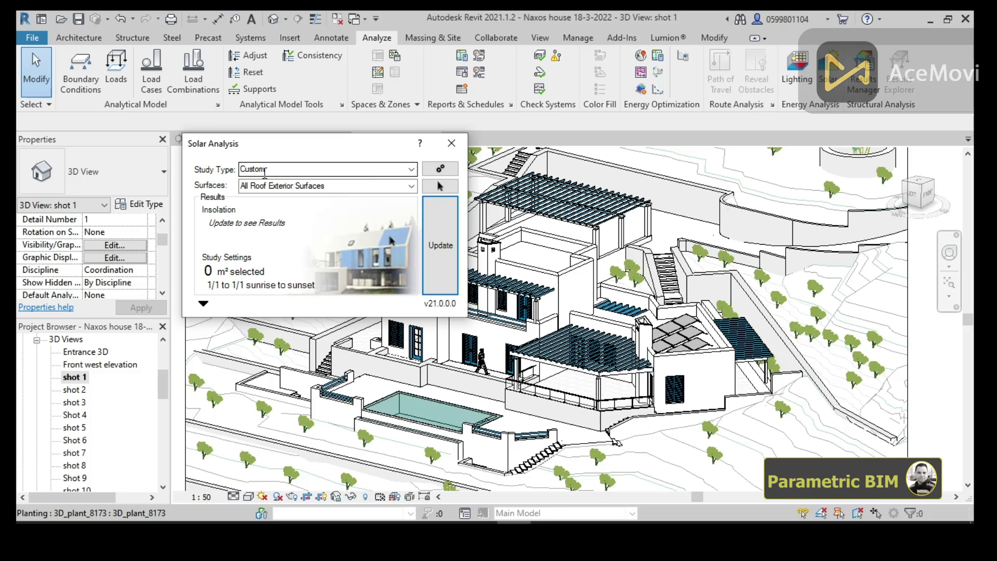
left_click(411, 171)
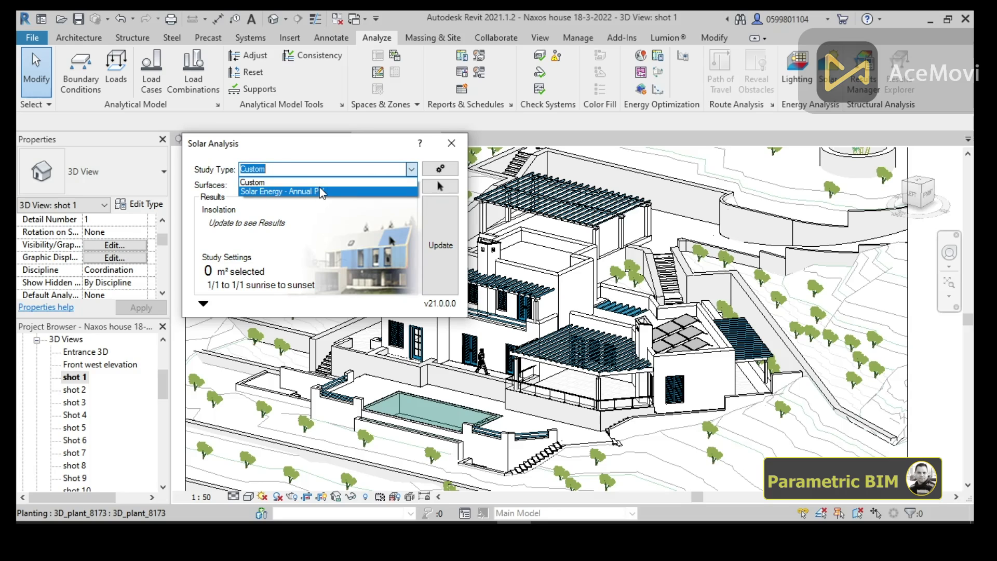
left_click(292, 169)
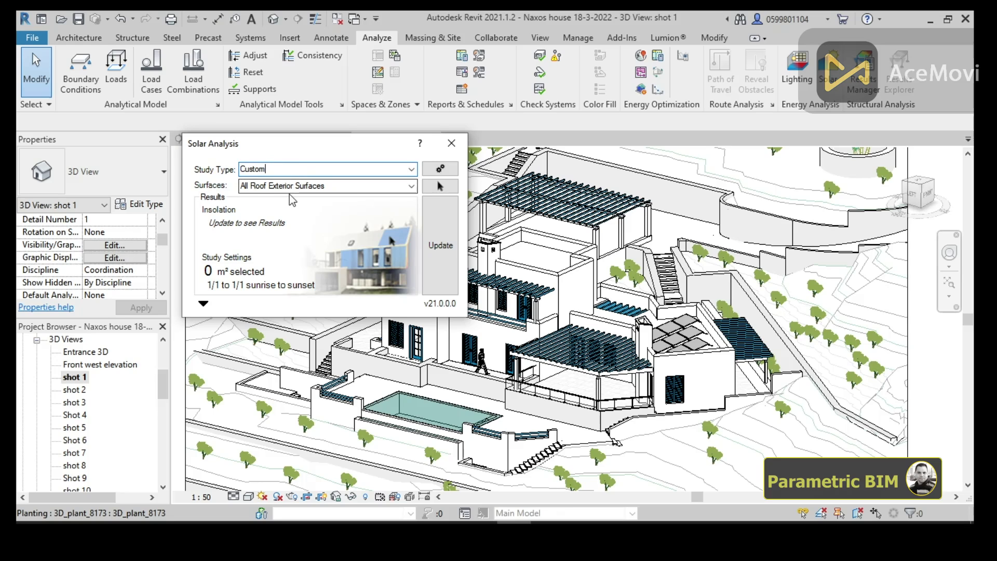
left_click(412, 186)
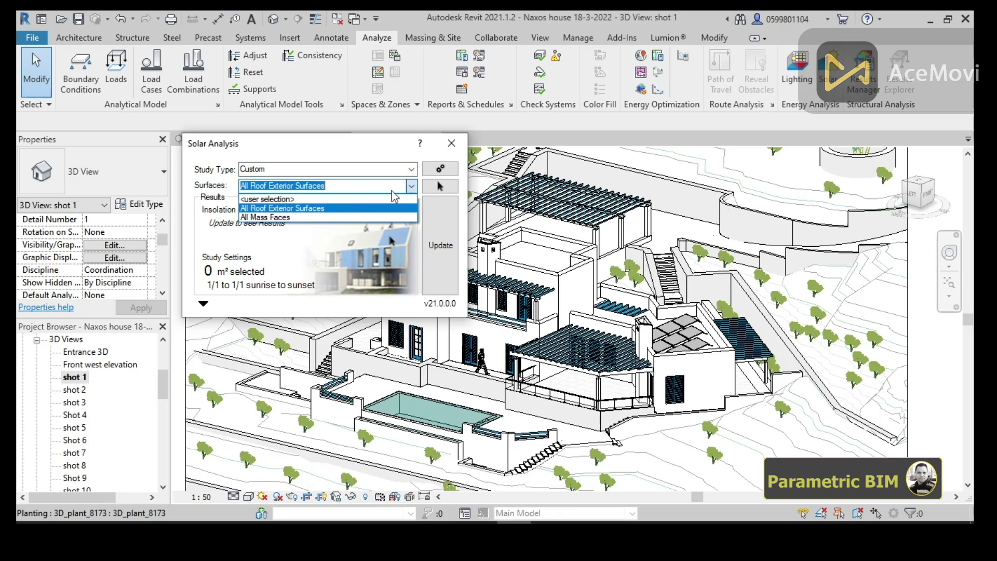
left_click(325, 208)
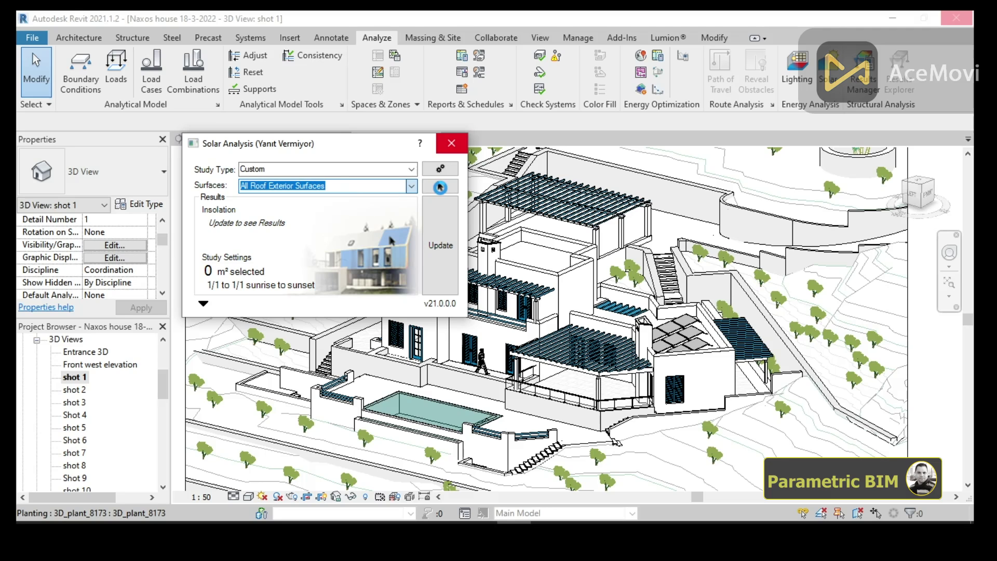
left_click(440, 187)
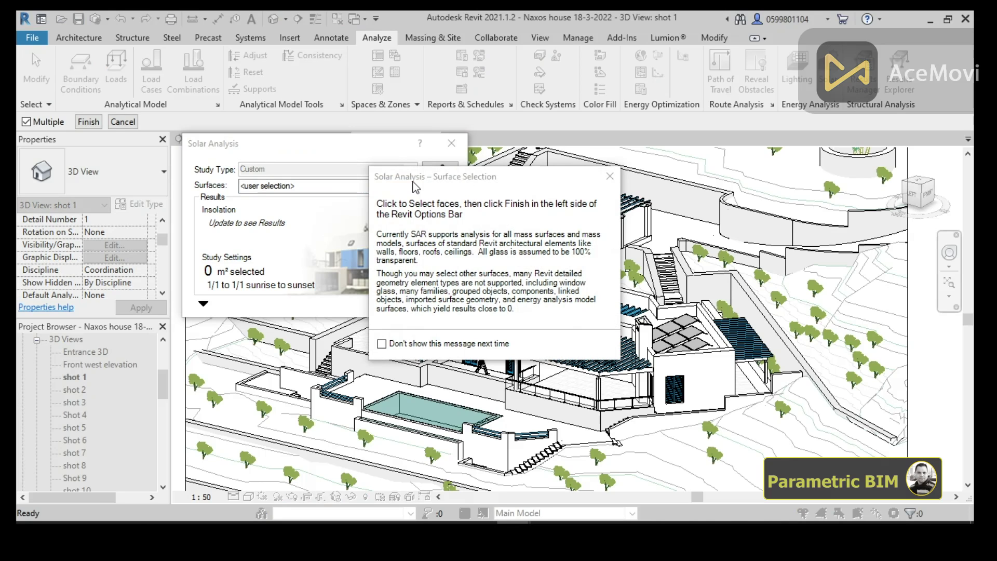
left_click(388, 347)
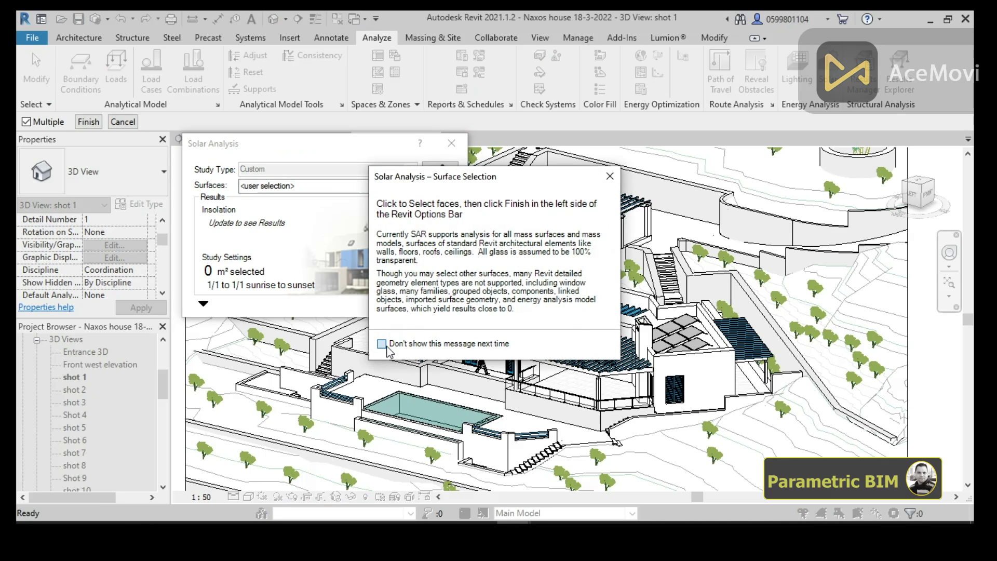
- Pick five front and left wall faces of the house for the solar analysis
left_click(609, 176)
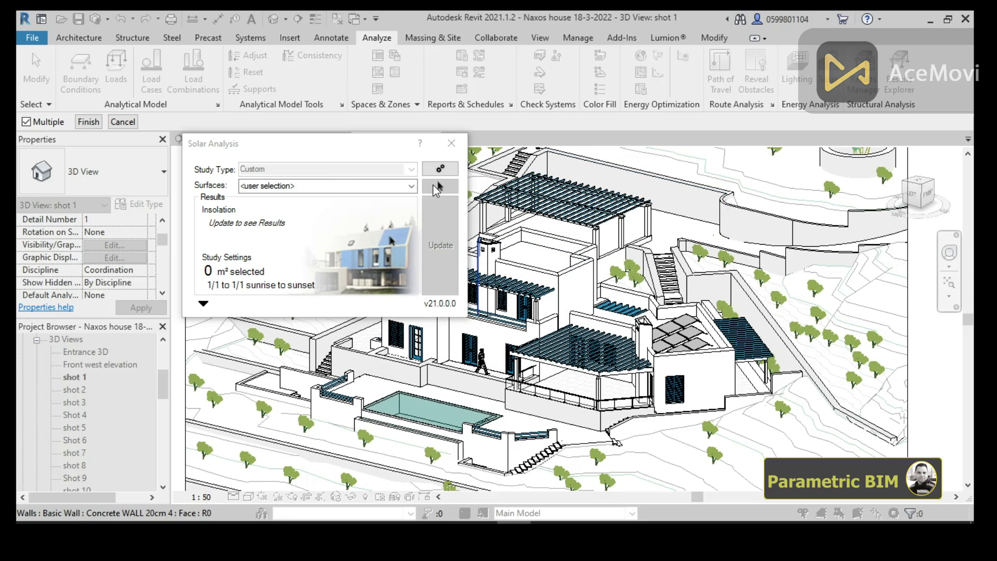
left_click_drag(350, 143, 185, 119)
scroll(491, 277, "up", 2)
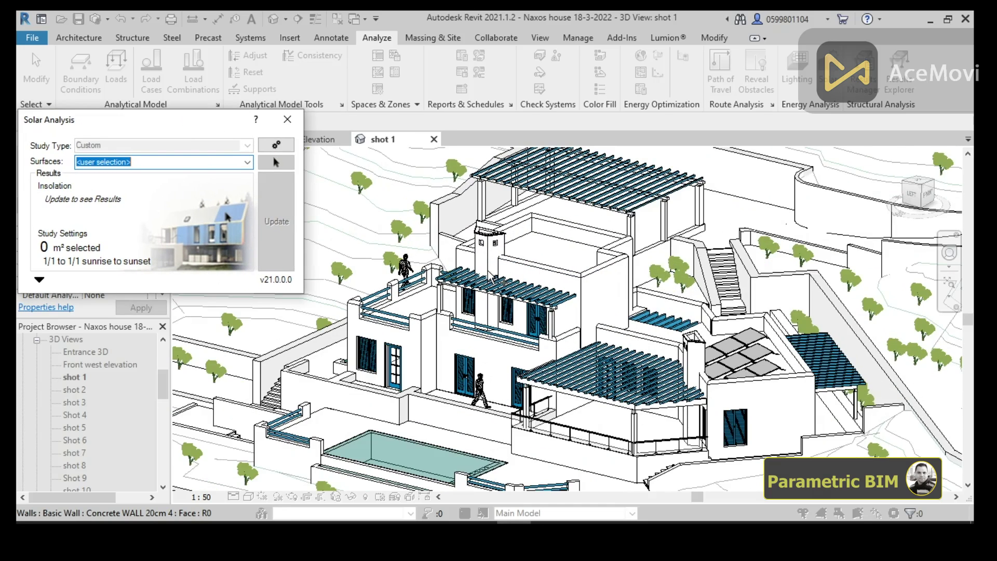
scroll(534, 275, "up", 1)
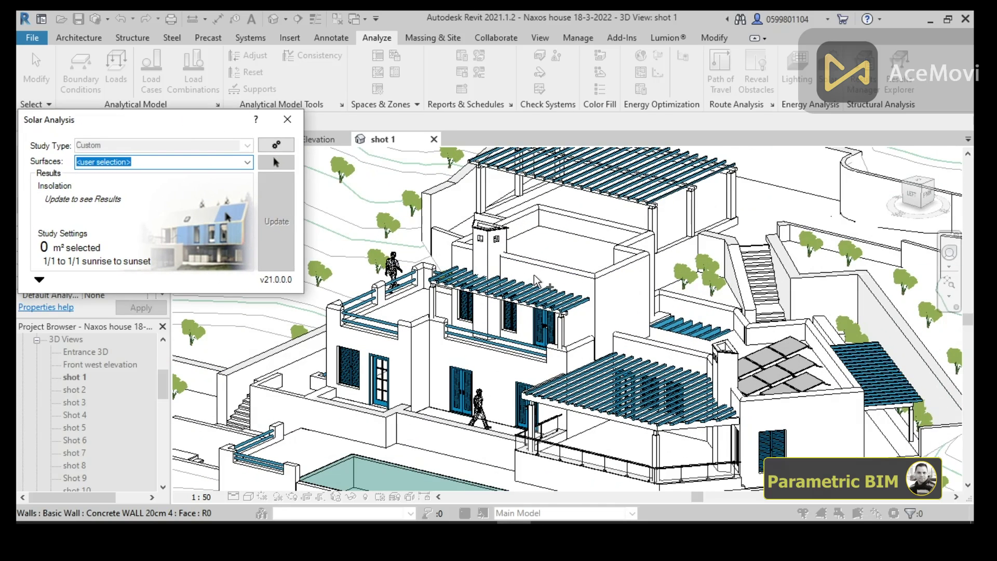
left_click(567, 280)
left_click(463, 256)
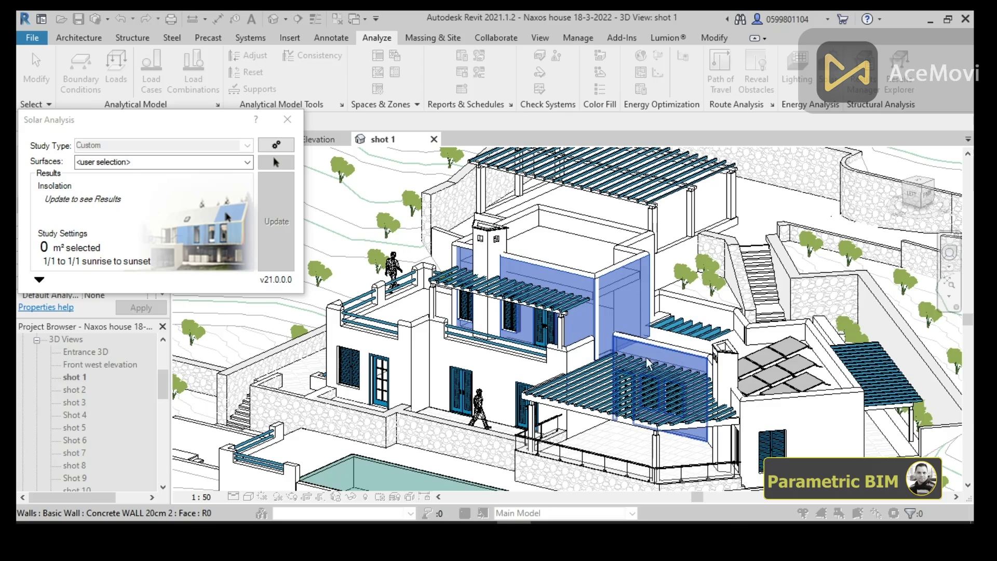
left_click(520, 371)
left_click(377, 346)
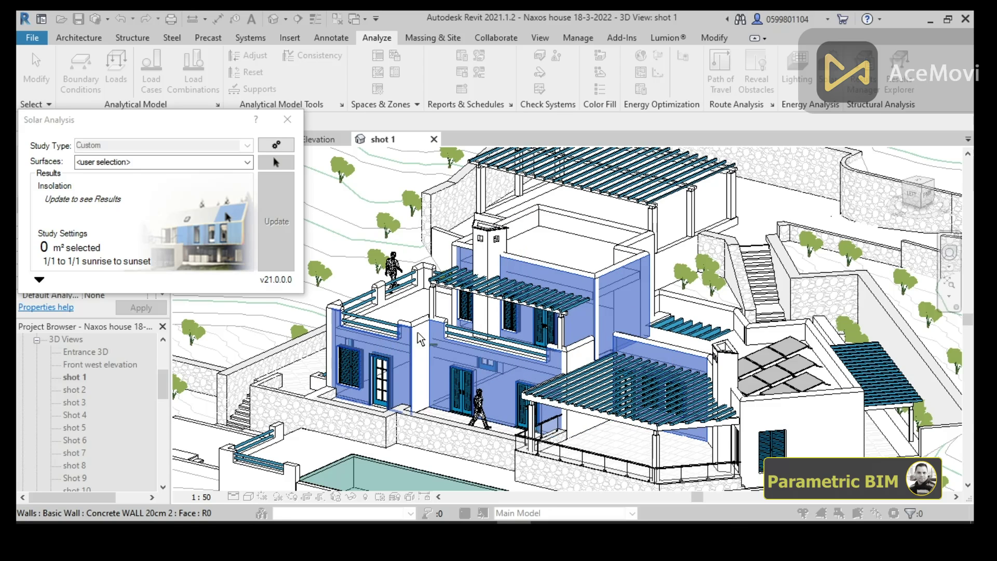
left_click(422, 335)
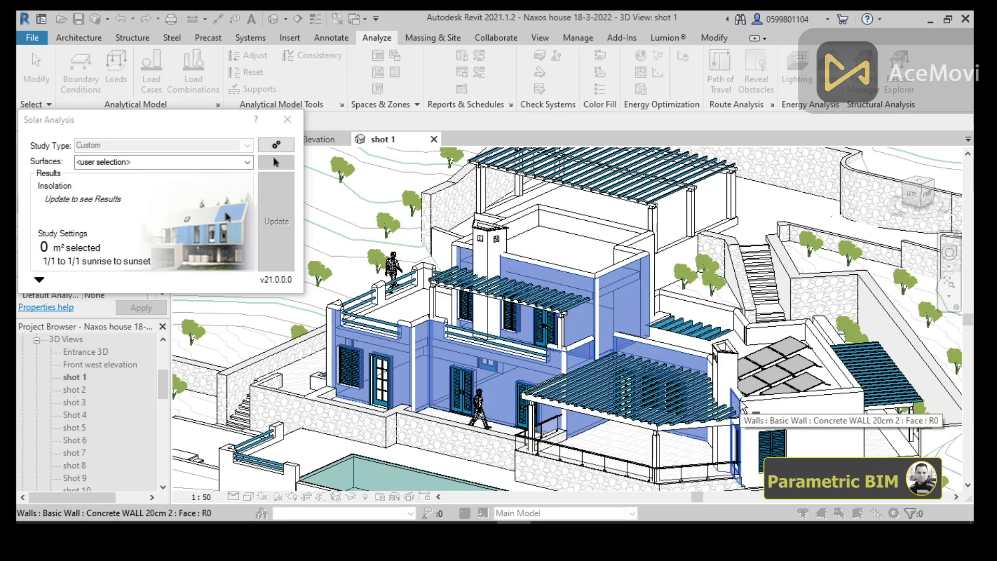
- Add the upper roof, left balcony and lower terrace floors plus the right and upper walls
left_click(549, 235)
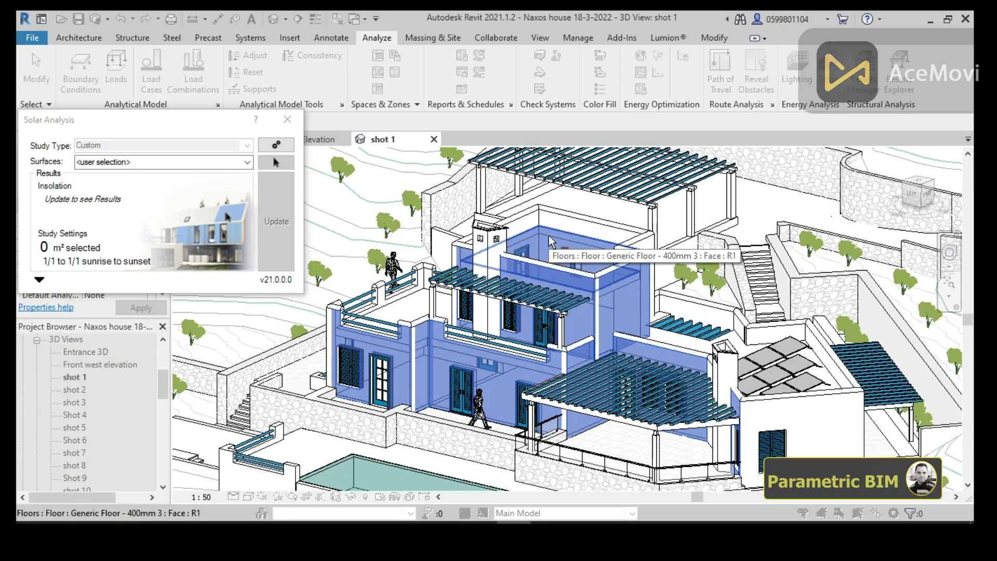
left_click(394, 314)
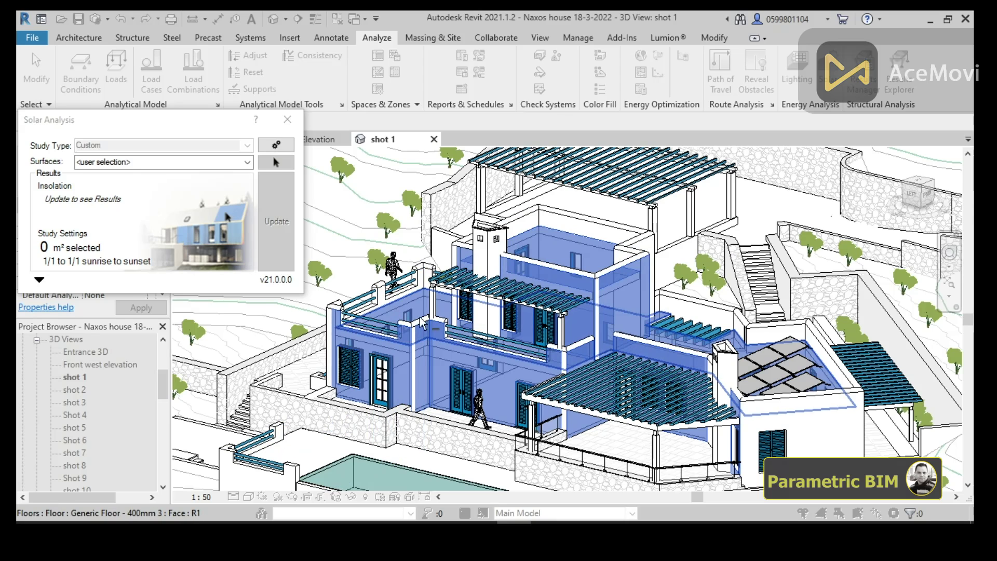
left_click(602, 446)
left_click(805, 401)
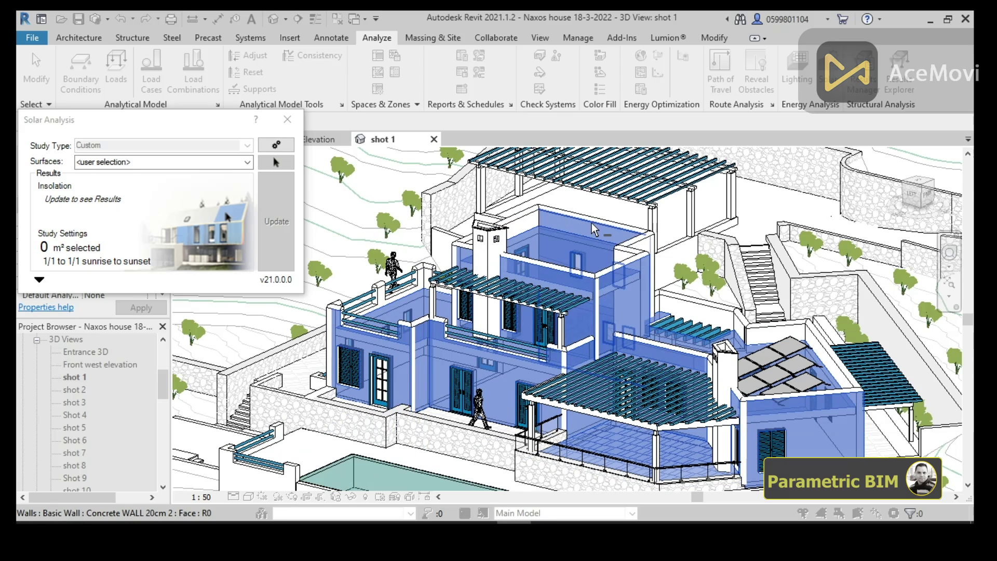
left_click(526, 222)
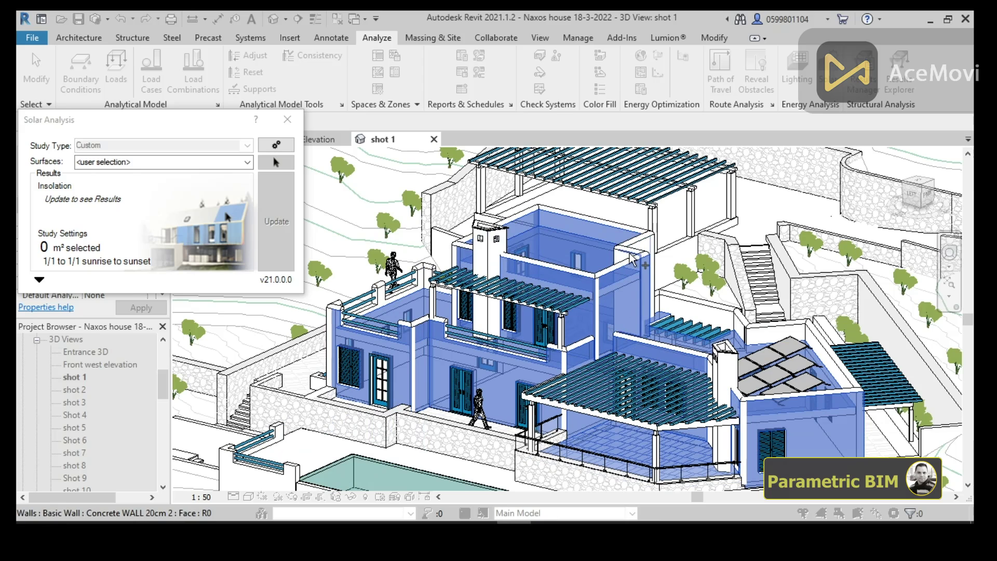
middle_click_drag(546, 289, 533, 259)
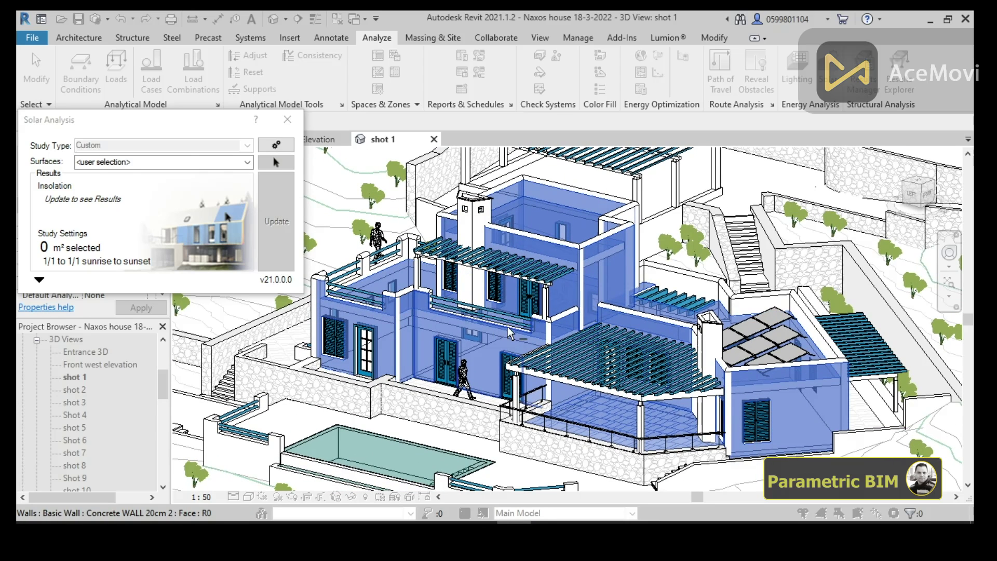
left_click_drag(173, 123, 330, 97)
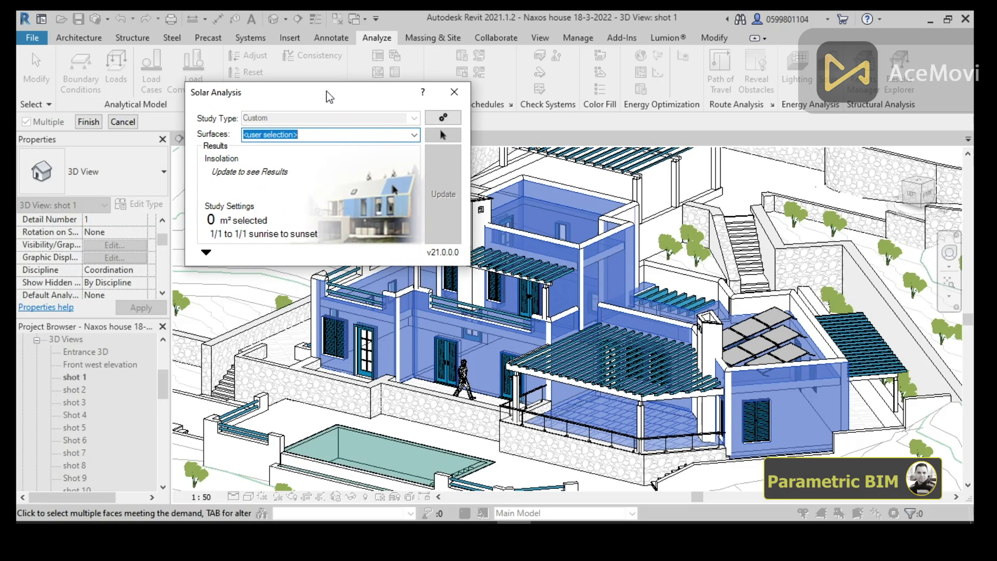
left_click(89, 123)
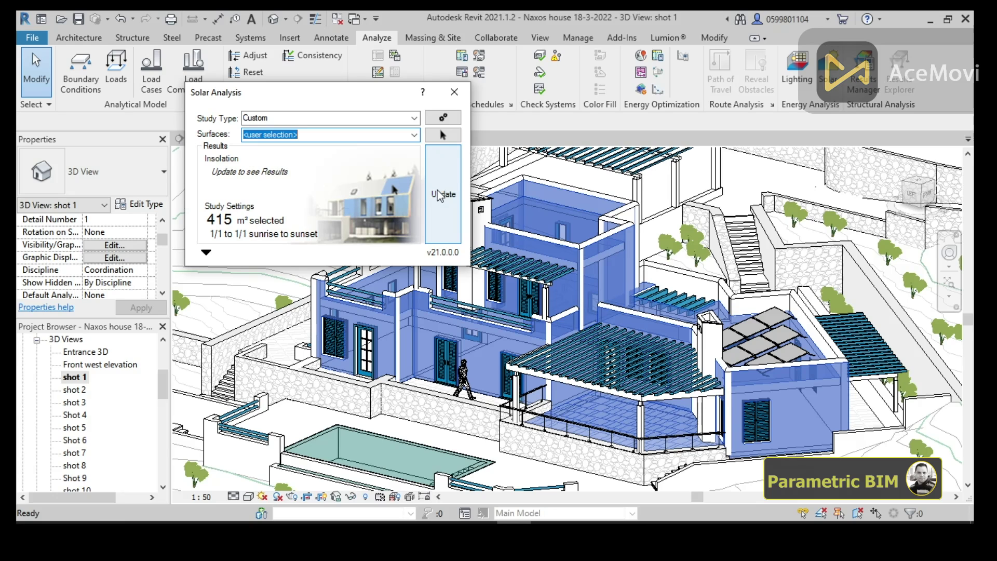
- Reveal the Results Settings showing Cumulative Insolation in kWh/m² for the 415 m² selection
left_click(207, 255)
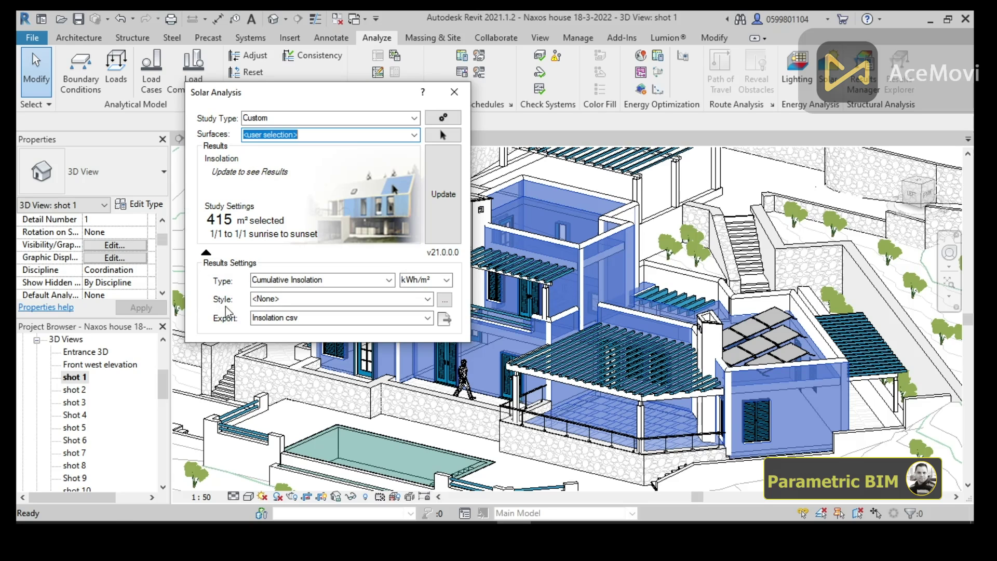
double_click(425, 299)
- Choose the Solar Analysis Default results style and open its display style settings
left_click(427, 299)
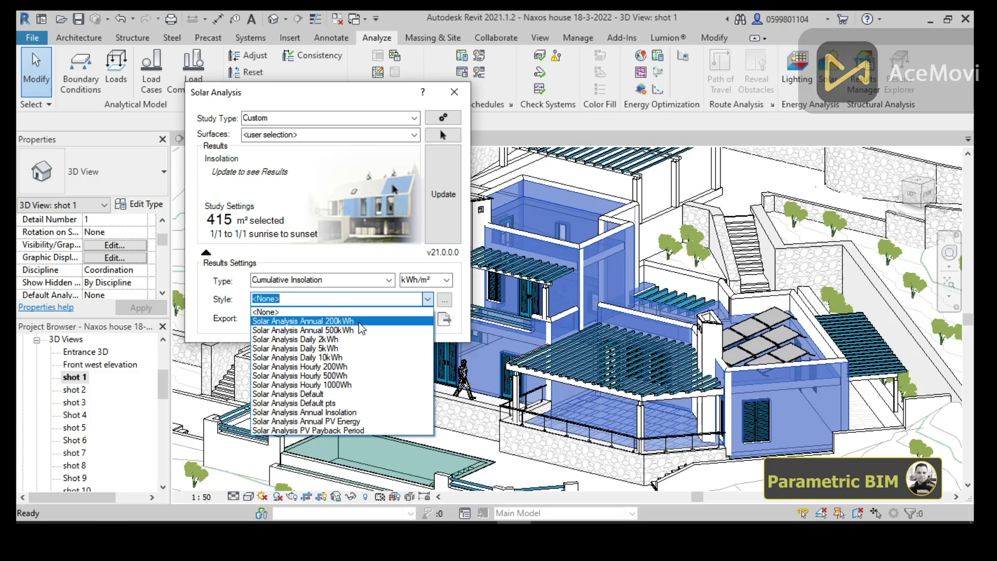
left_click(285, 396)
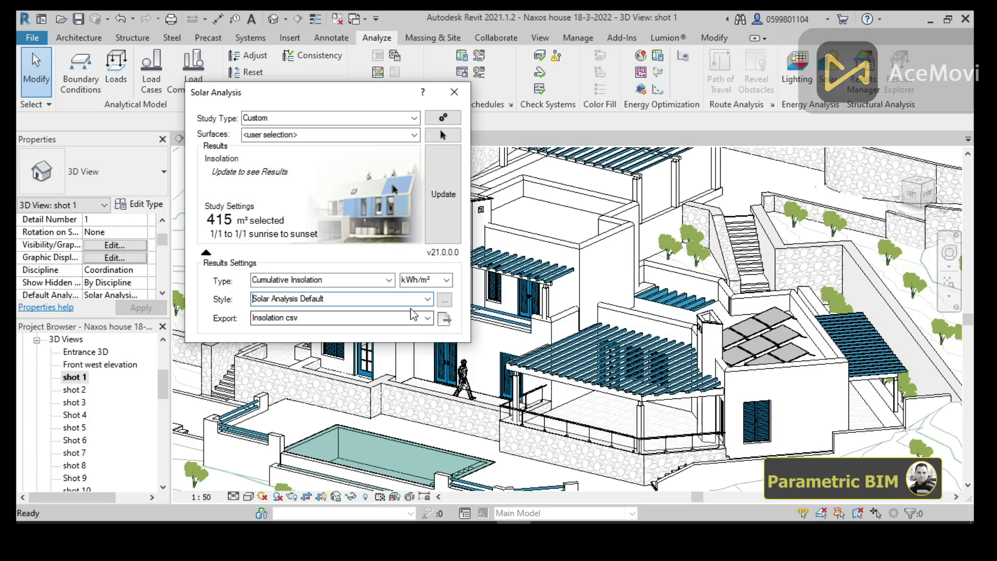
left_click(447, 306)
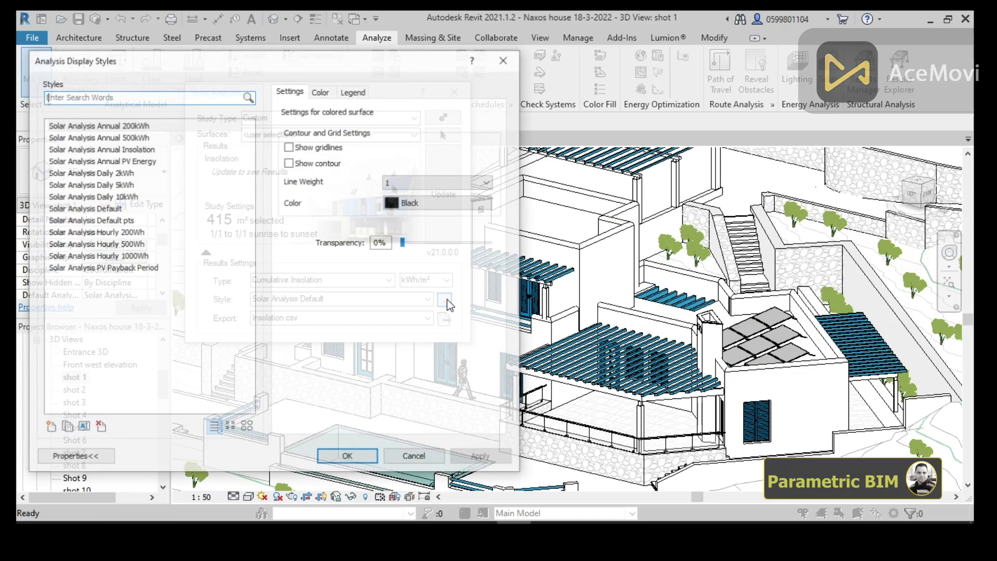
- Inspect the style's colour mapping and add three new stops to the gradient
left_click_drag(264, 61, 283, 77)
left_click(337, 104)
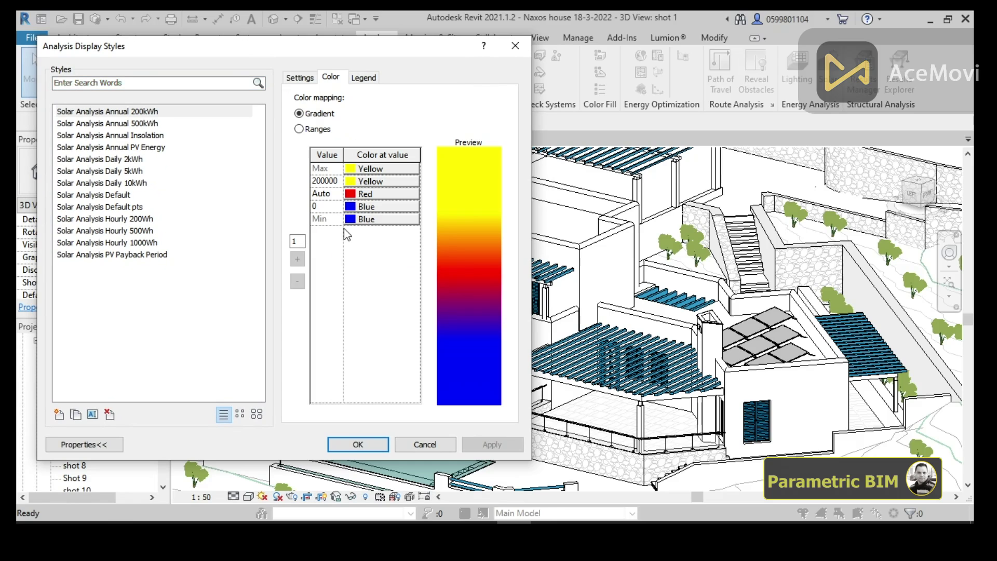
left_click(370, 181)
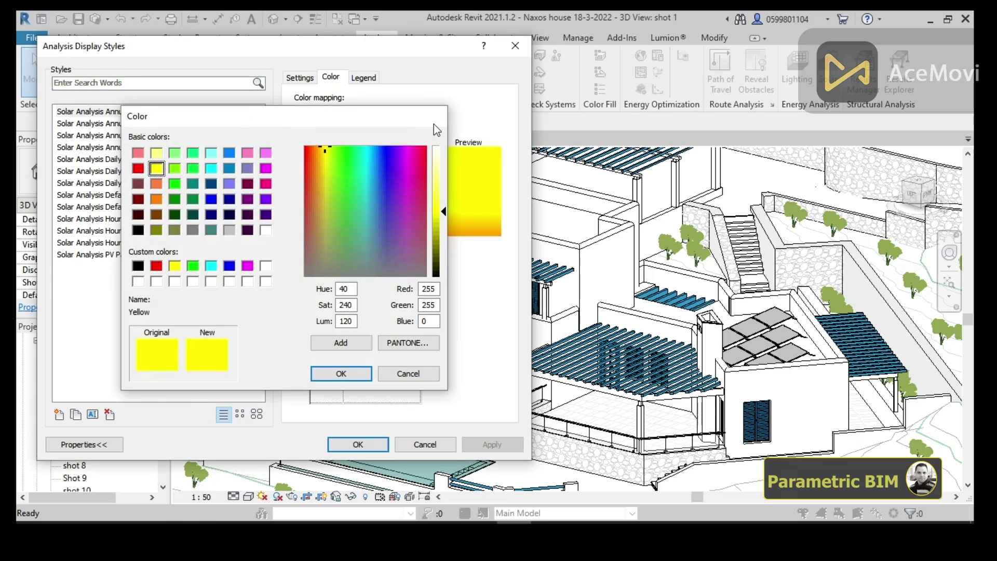
left_click(434, 124)
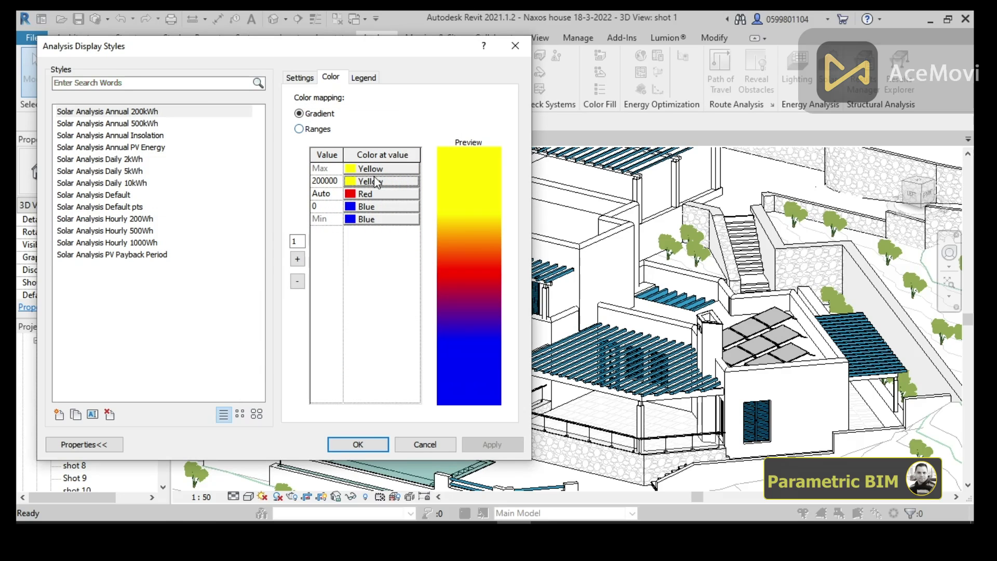
left_click(298, 259)
left_click(297, 260)
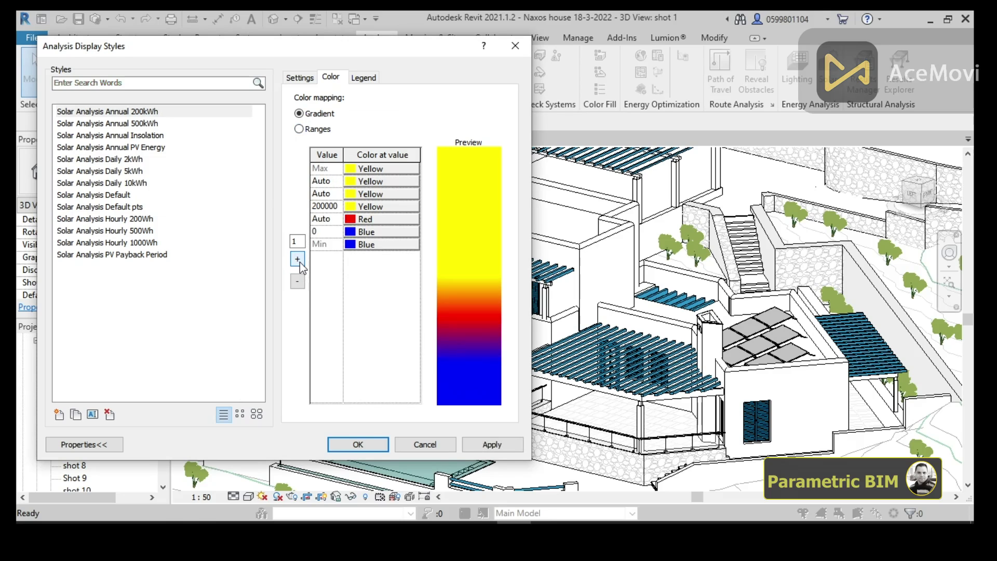
left_click(298, 259)
left_click(297, 260)
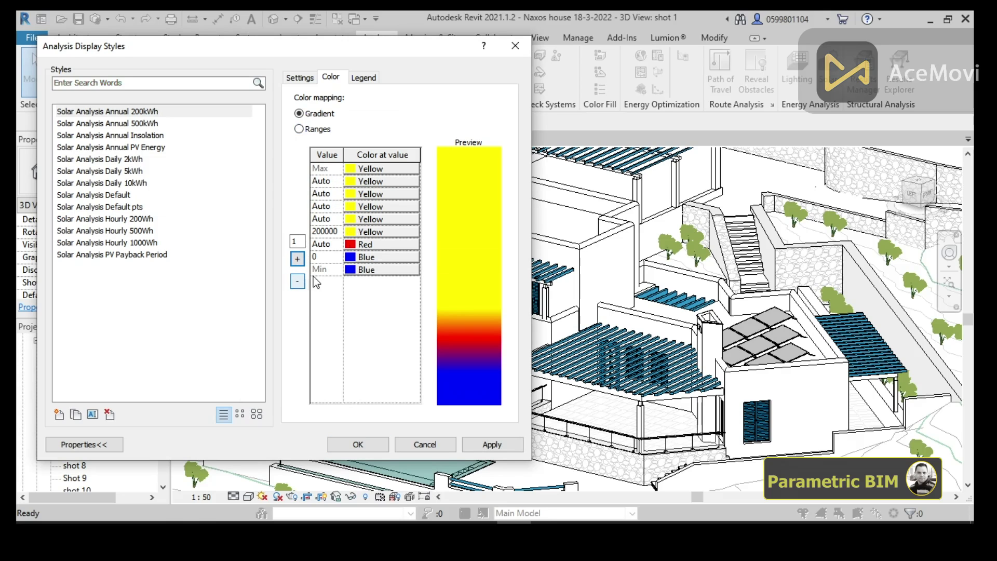
left_click(355, 199)
left_click(355, 199)
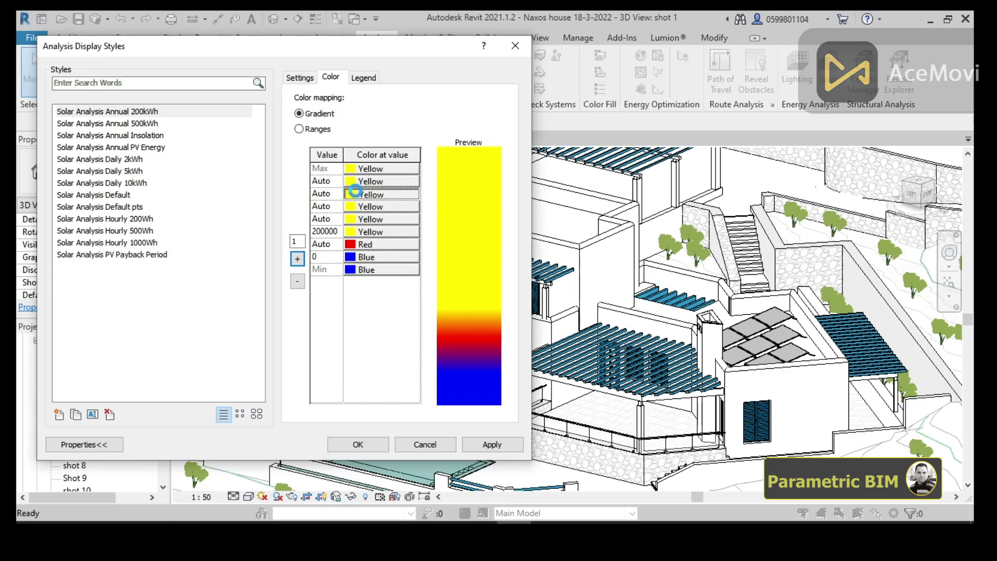
left_click(439, 119)
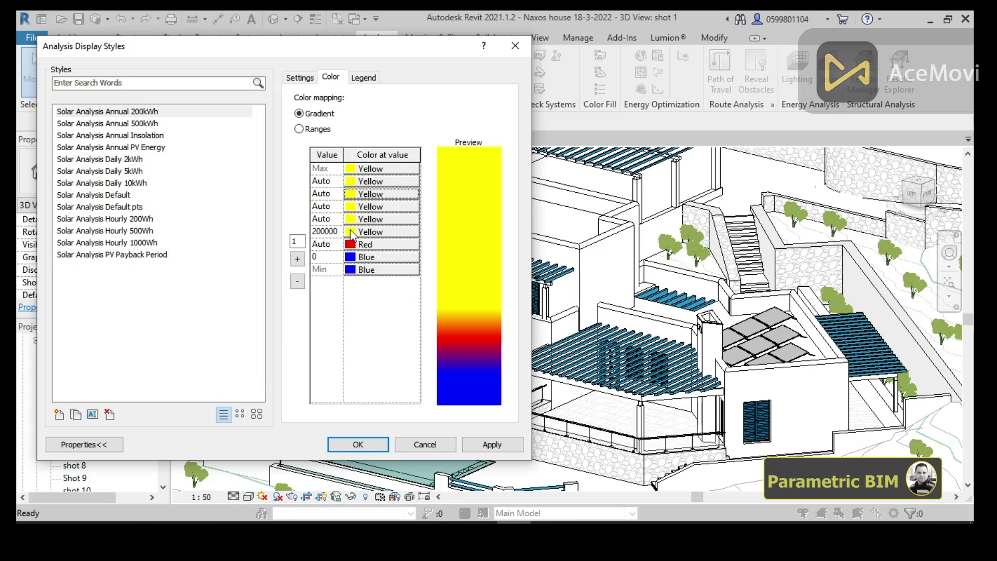
- Remove the extra yellow stops, add an orange 255-128-0 stop above red, and apply Gradient
left_click(297, 281)
left_click(297, 282)
left_click(297, 281)
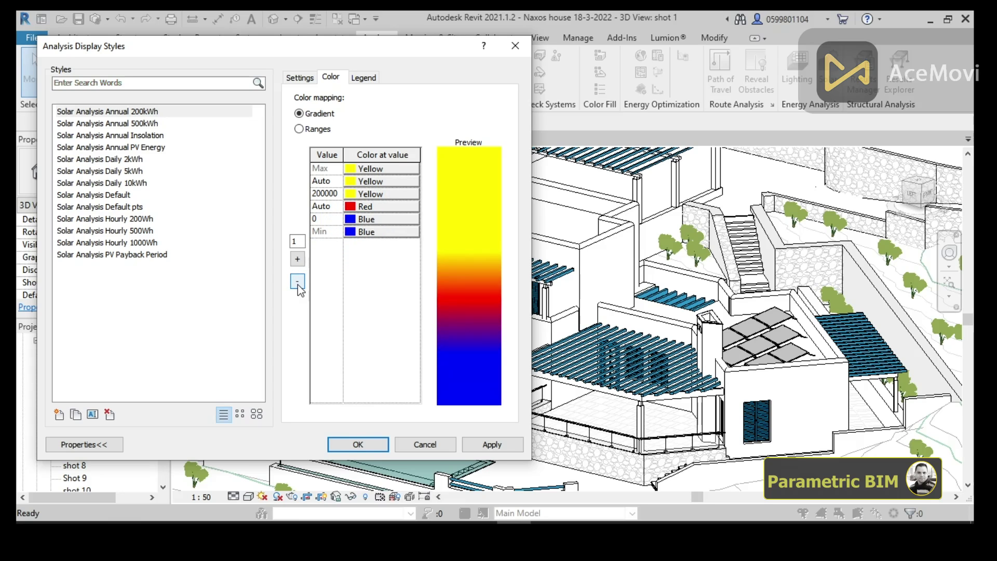
left_click(297, 281)
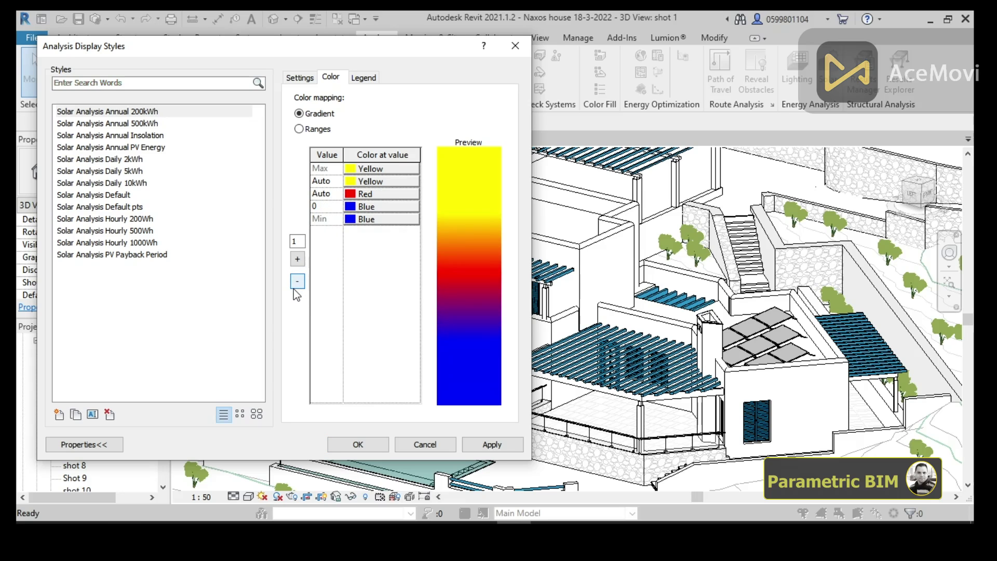
left_click(298, 260)
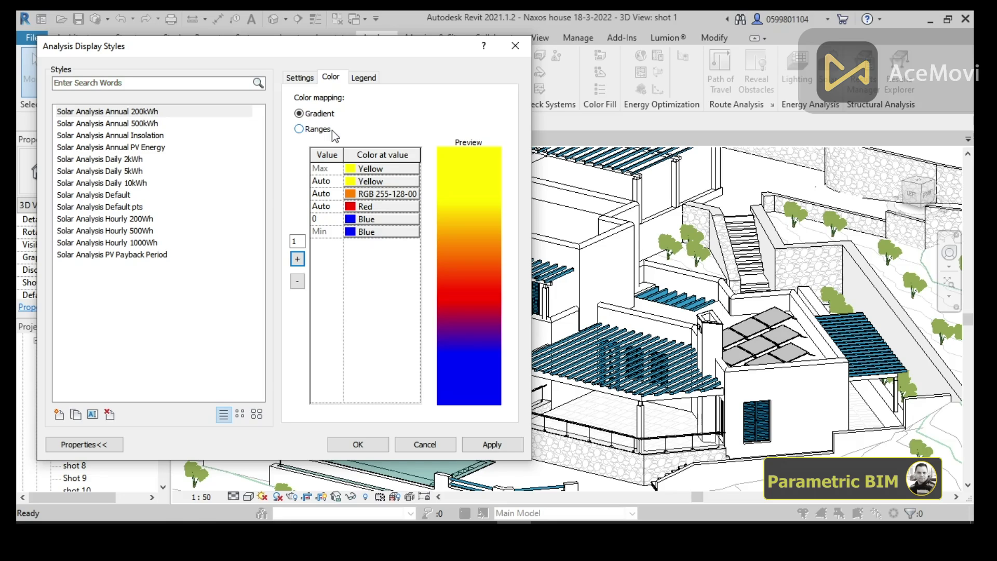
left_click(300, 129)
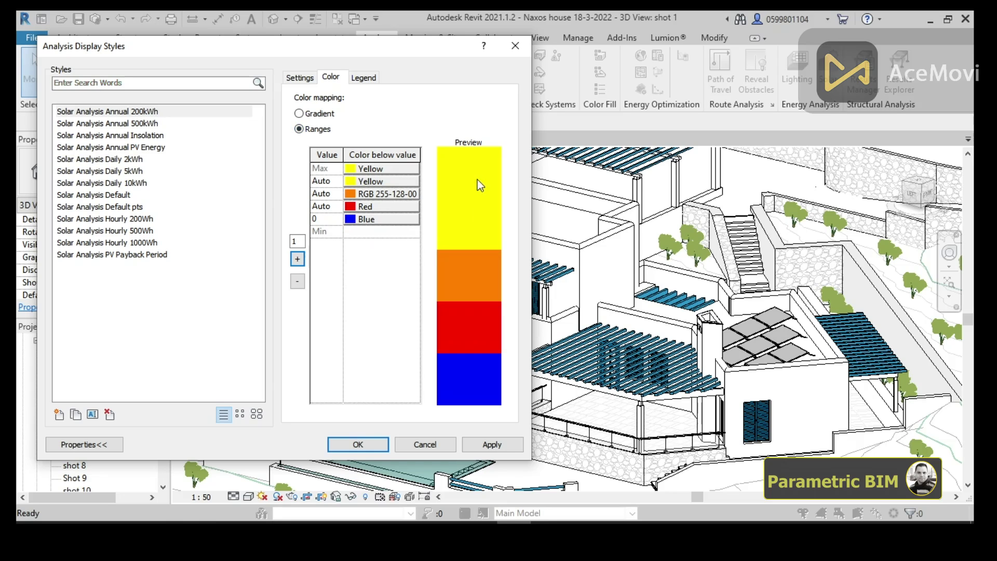
left_click(308, 115)
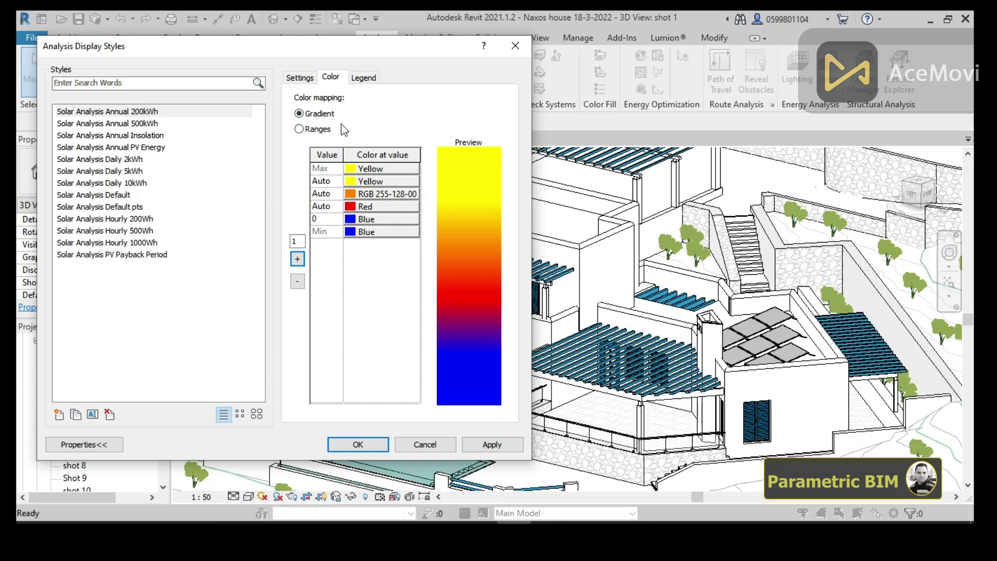
left_click(489, 447)
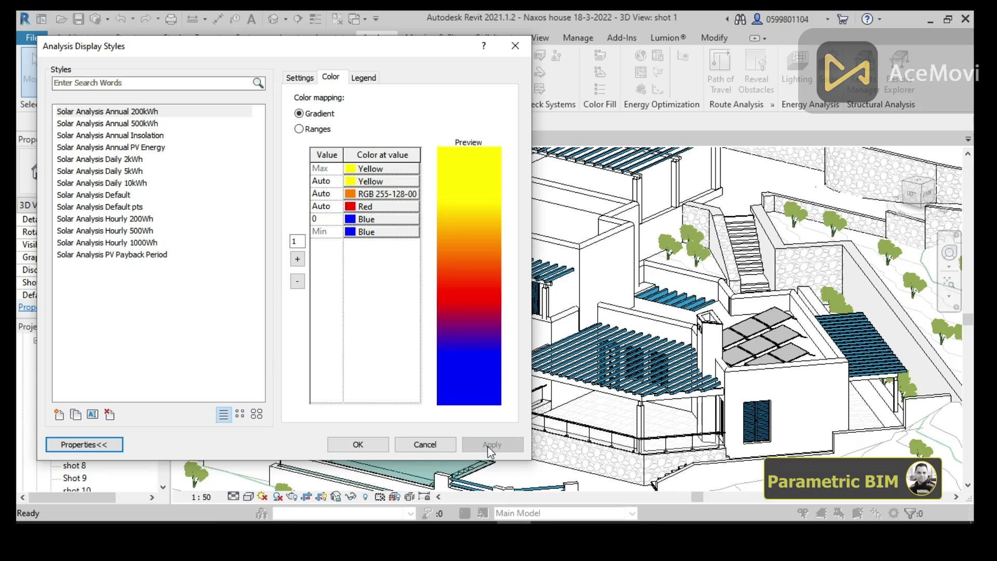
left_click(374, 446)
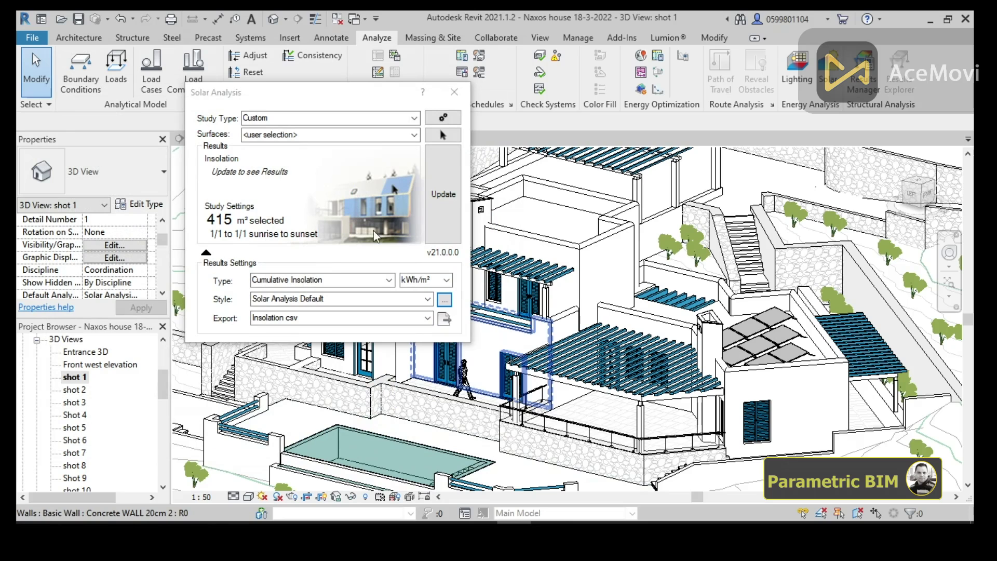
left_click(435, 196)
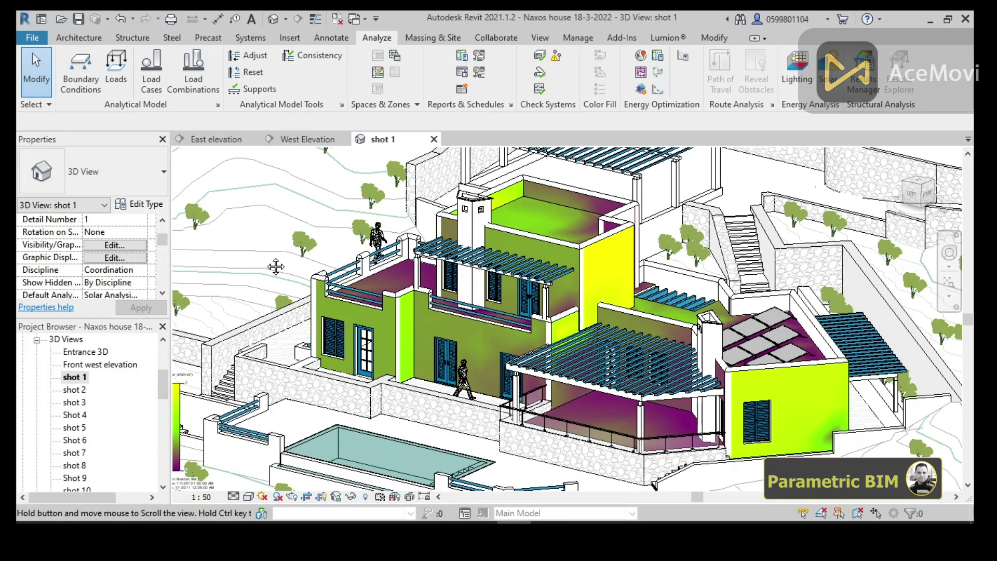
middle_click_drag(278, 266, 271, 259)
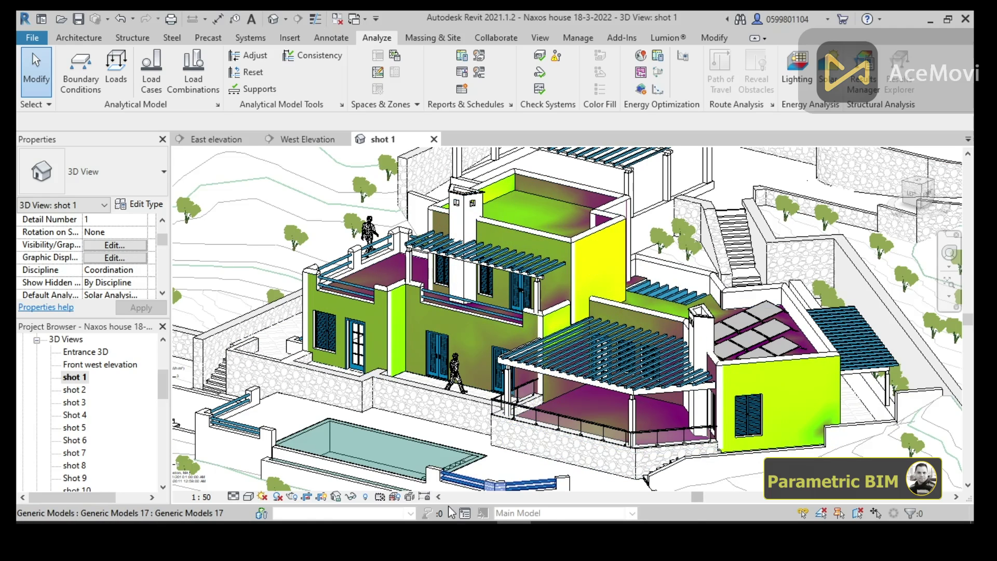
- Set Sun Settings to Single Day on 3/22/2022, running sunrise to sunset, and apply
left_click(263, 496)
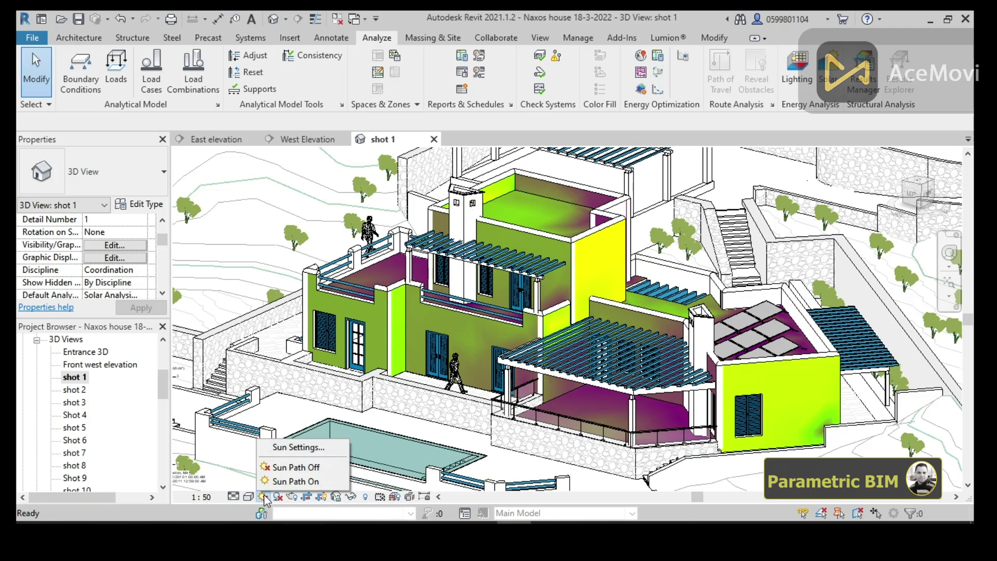
left_click(293, 447)
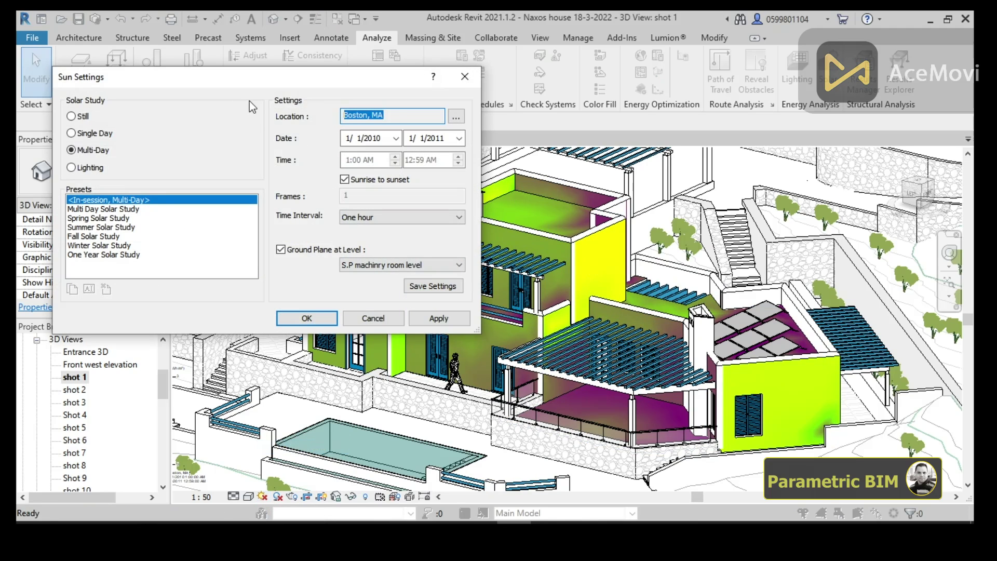
left_click_drag(227, 83, 252, 81)
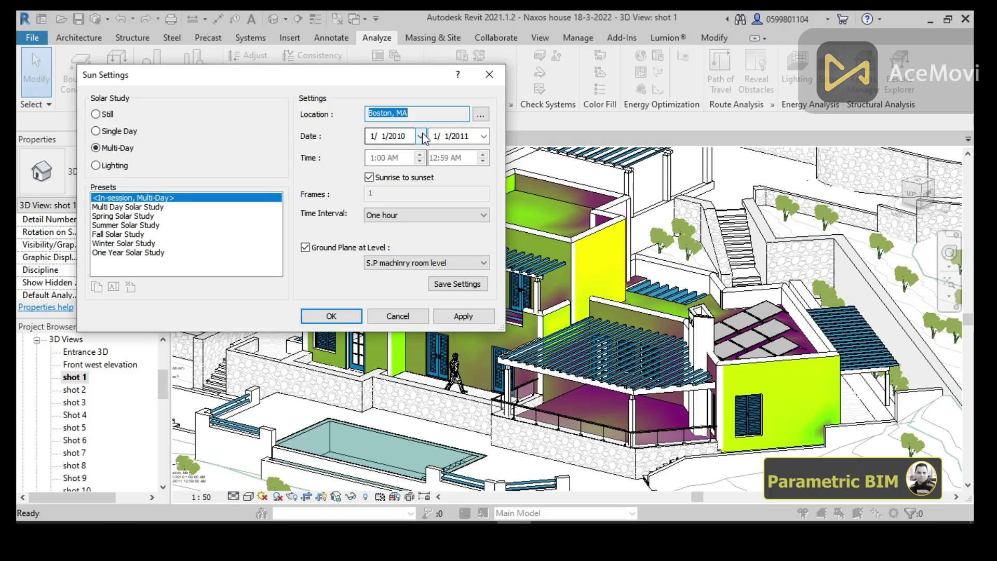
left_click(124, 132)
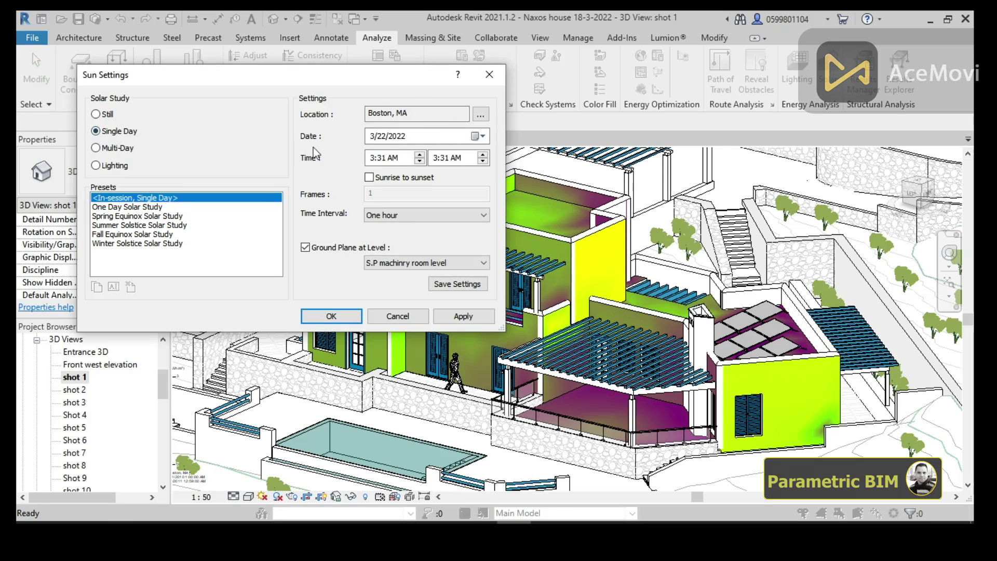
left_click(369, 177)
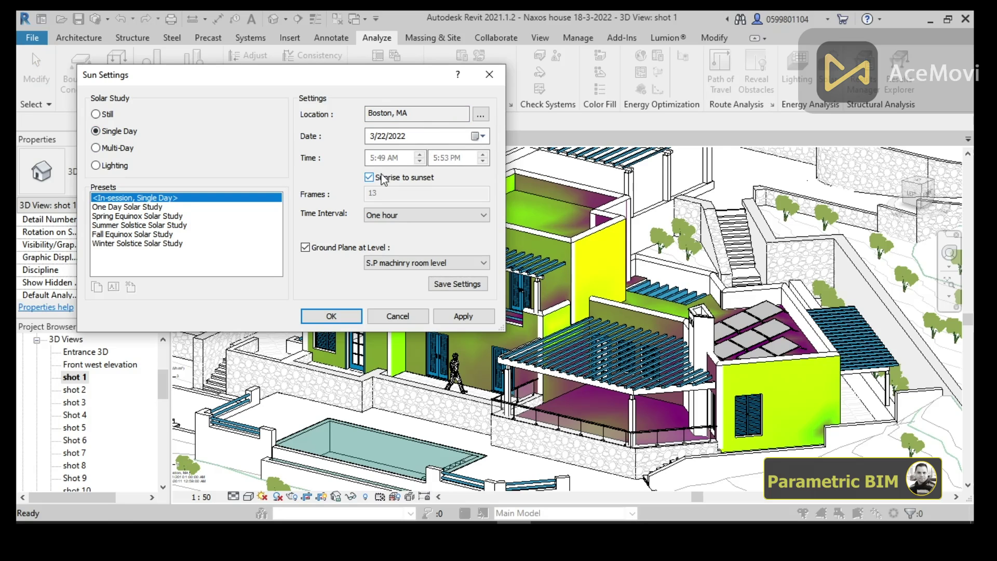
left_click(469, 317)
left_click(331, 315)
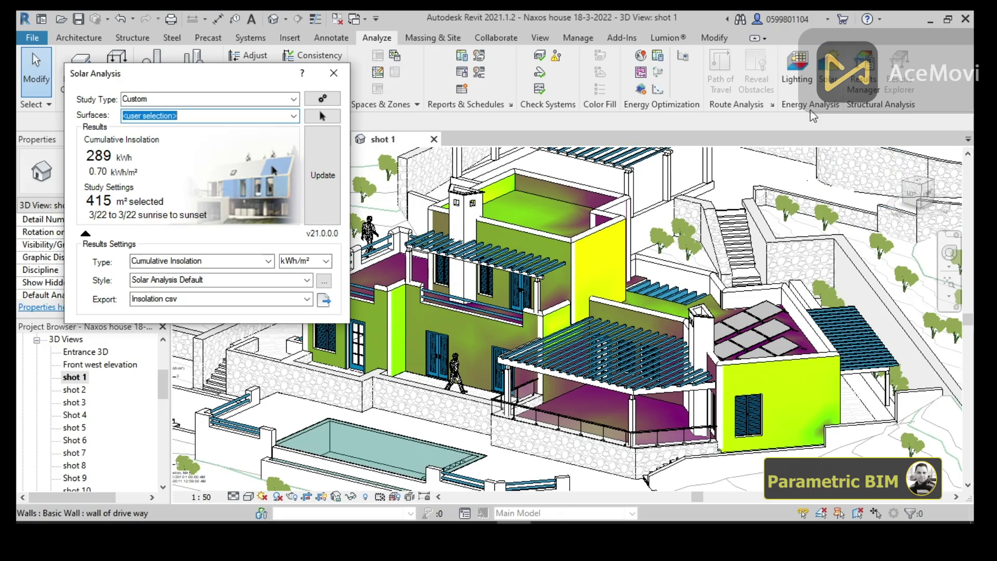
- Update insolation to 726 kWh, preview Hourly 200Wh and pts styles, then reselect Solar Analysis Default
left_click(316, 174)
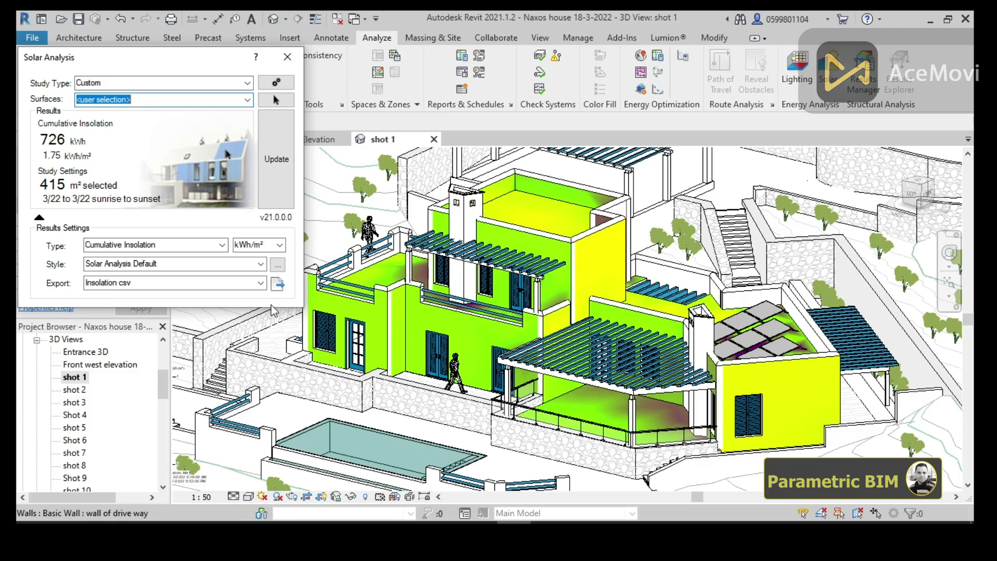
left_click(260, 264)
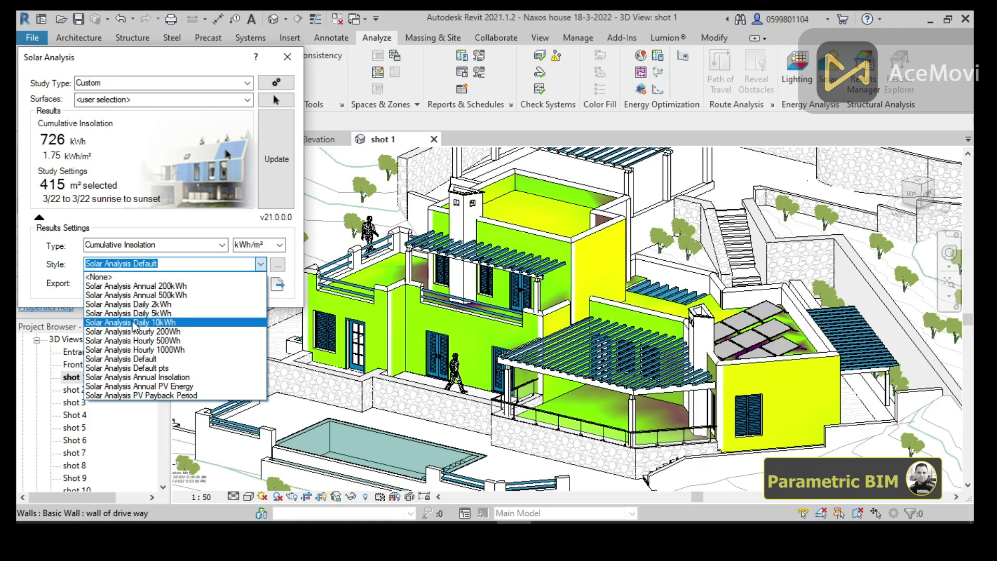
left_click(155, 330)
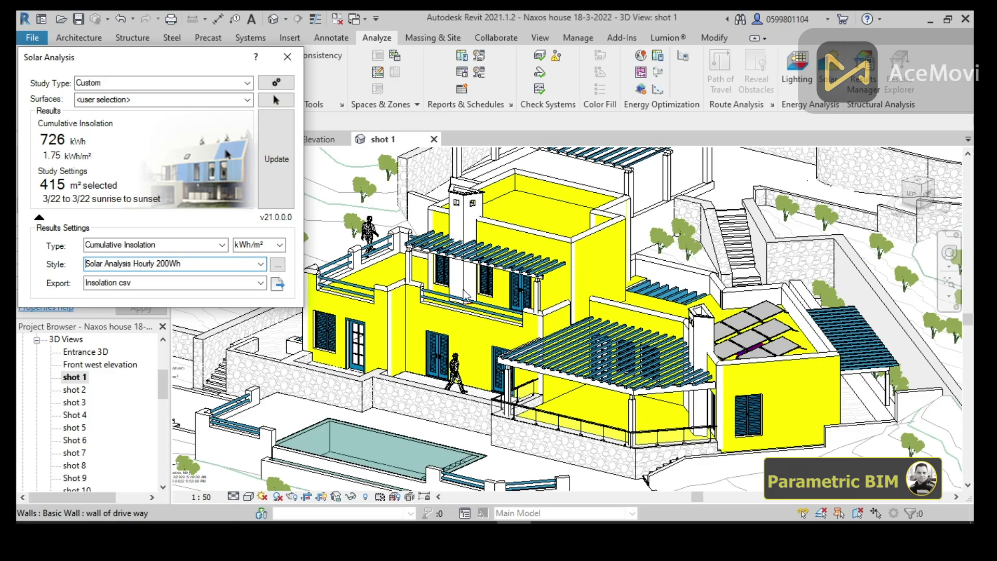
left_click(261, 264)
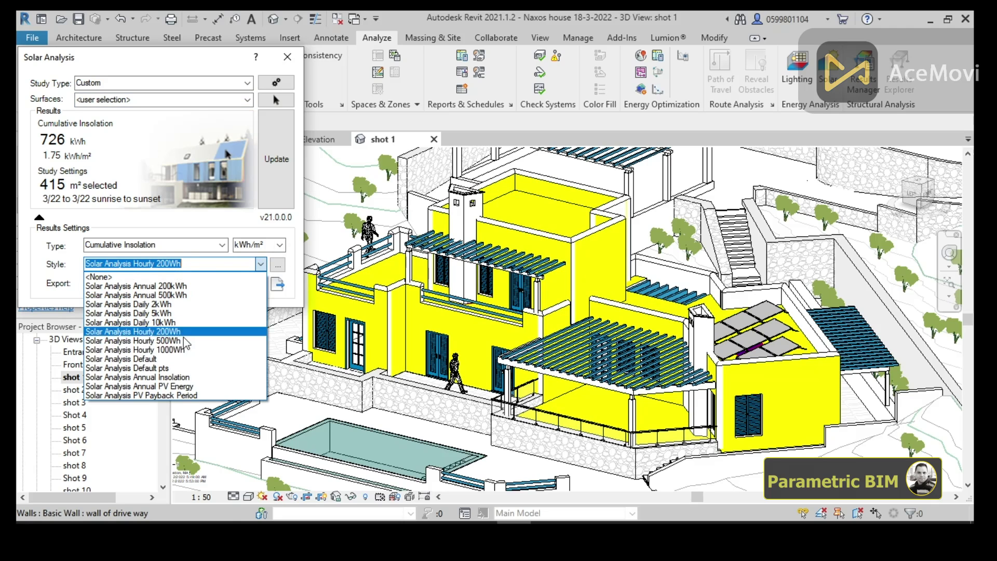
left_click(170, 366)
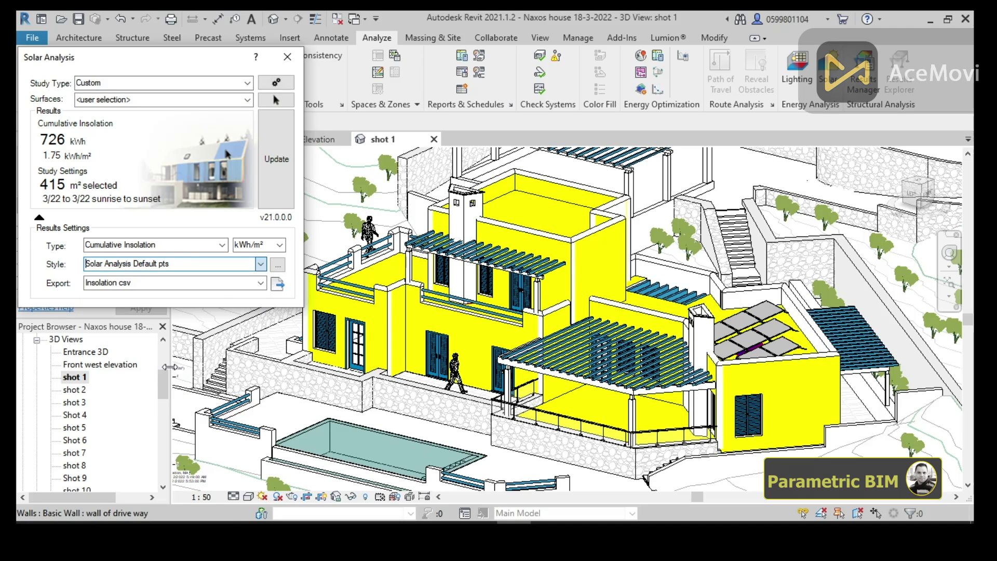
left_click(261, 263)
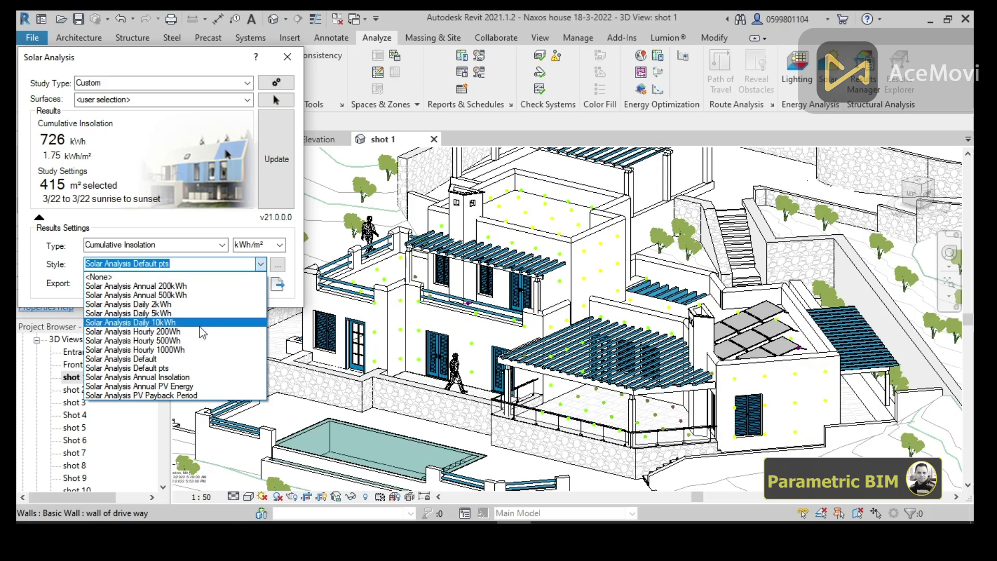
left_click(177, 359)
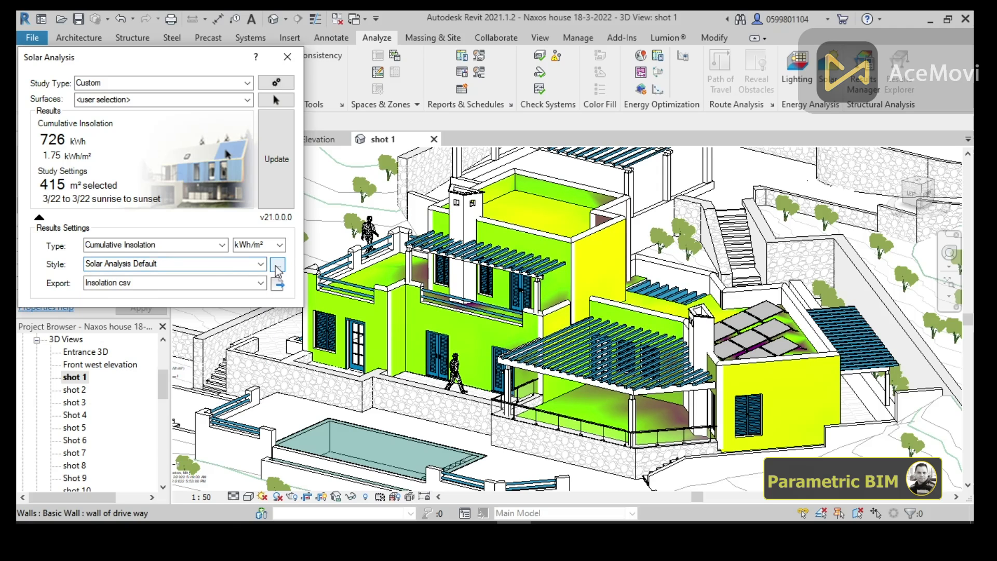
left_click(276, 266)
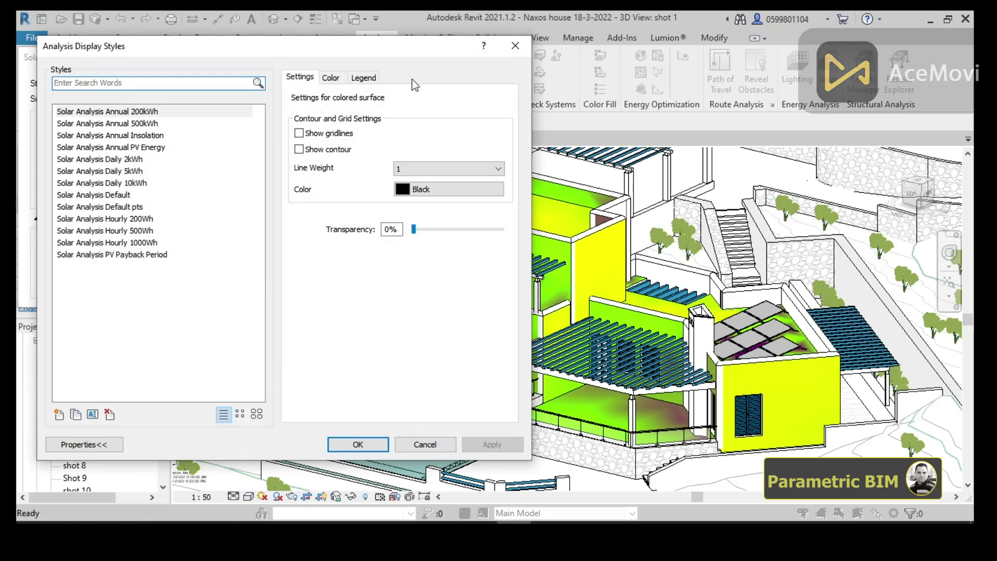
- Set the Max swatch to red and the fourth stop to green 034-232-023, then apply
left_click(332, 77)
left_click_drag(386, 52, 310, 48)
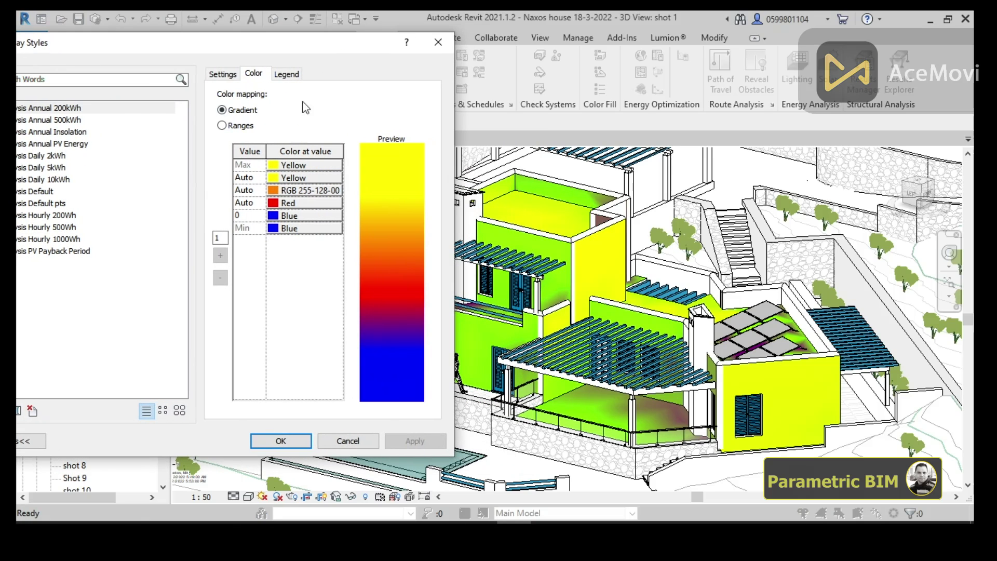
left_click(277, 166)
left_click(62, 166)
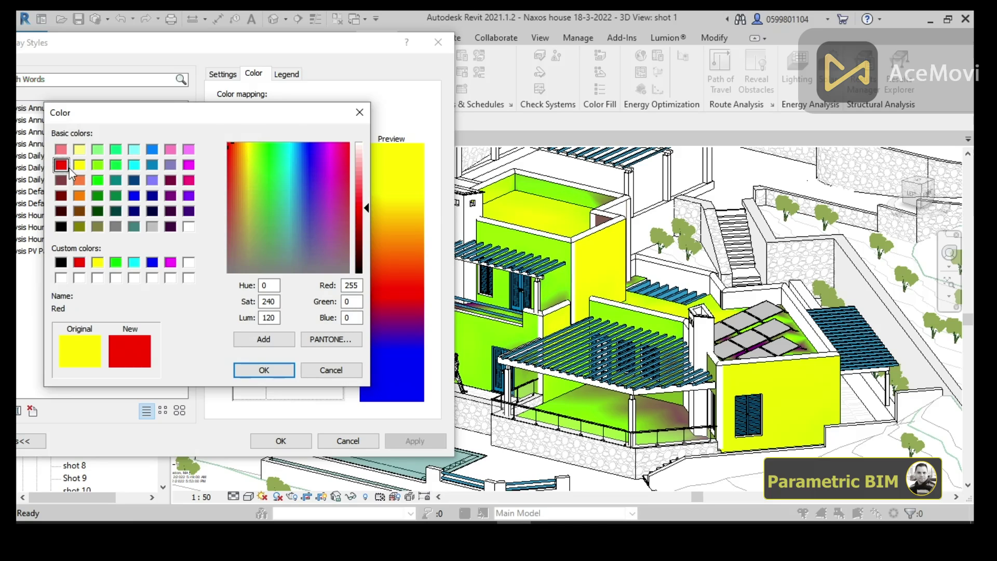
left_click(281, 370)
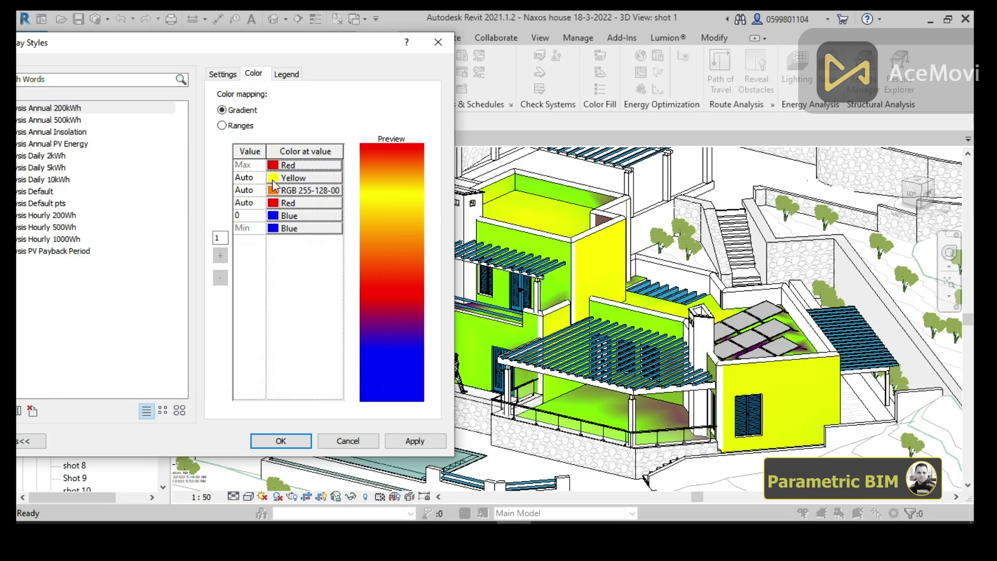
left_click(274, 203)
left_click_drag(263, 213, 267, 167)
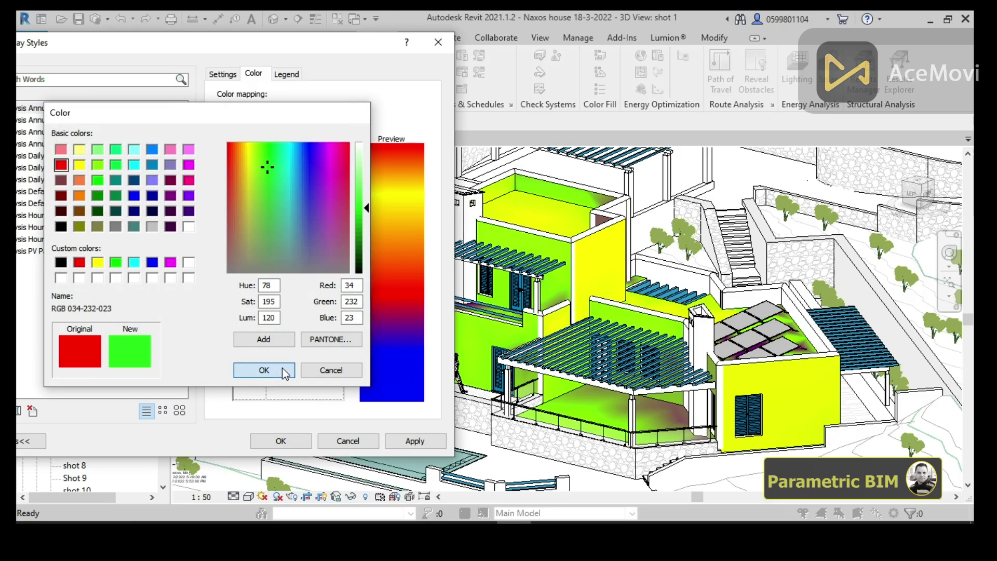
left_click(282, 368)
left_click(410, 441)
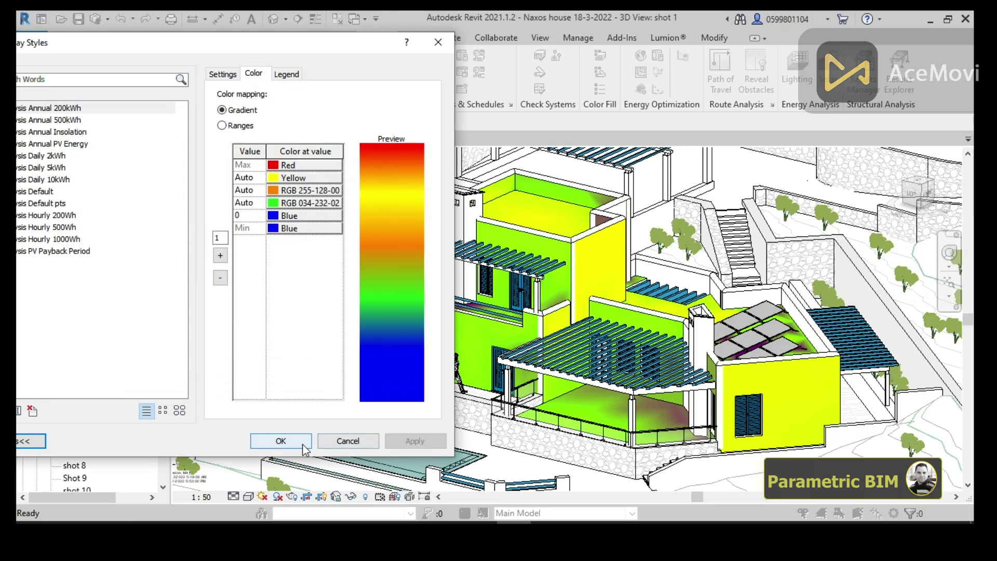
left_click(280, 441)
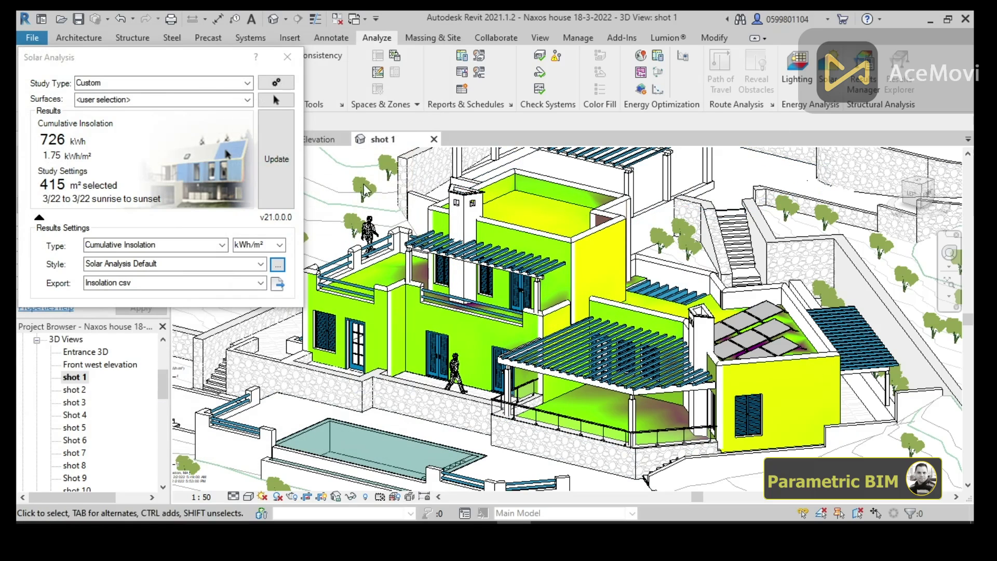
left_click(273, 179)
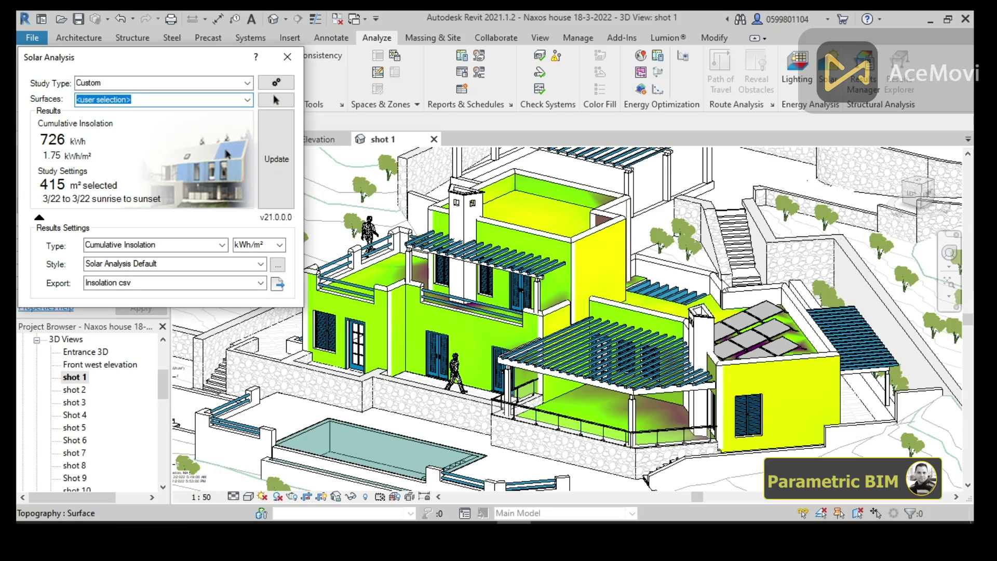
- Pan the 3D view to bring the insolation colour legend (726 kWh over 415 m², 3/22) into view
middle_click_drag(764, 262, 819, 264)
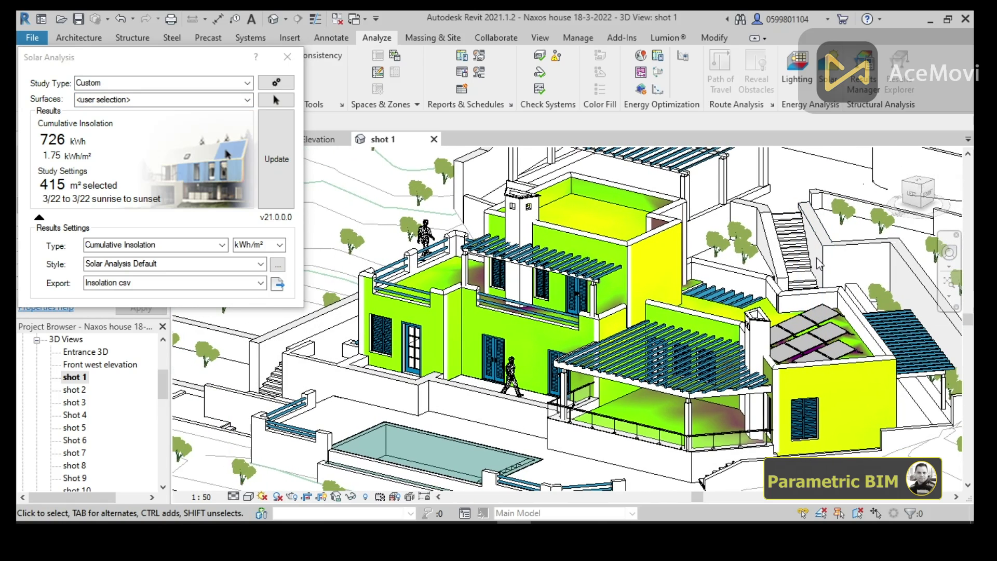